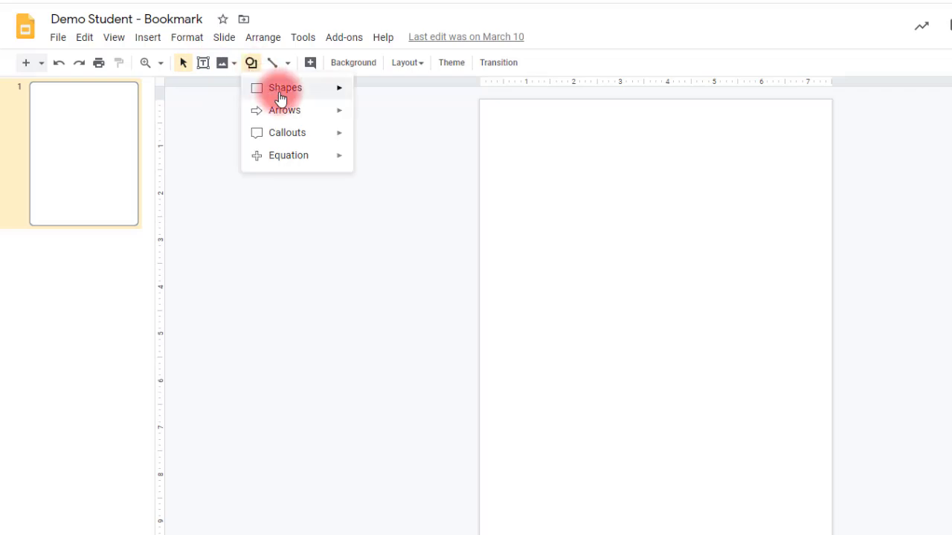
Step: Draw a tall plain rectangle about 2.8 inches wide along the left side of the blank slide
mouse_move(278, 91)
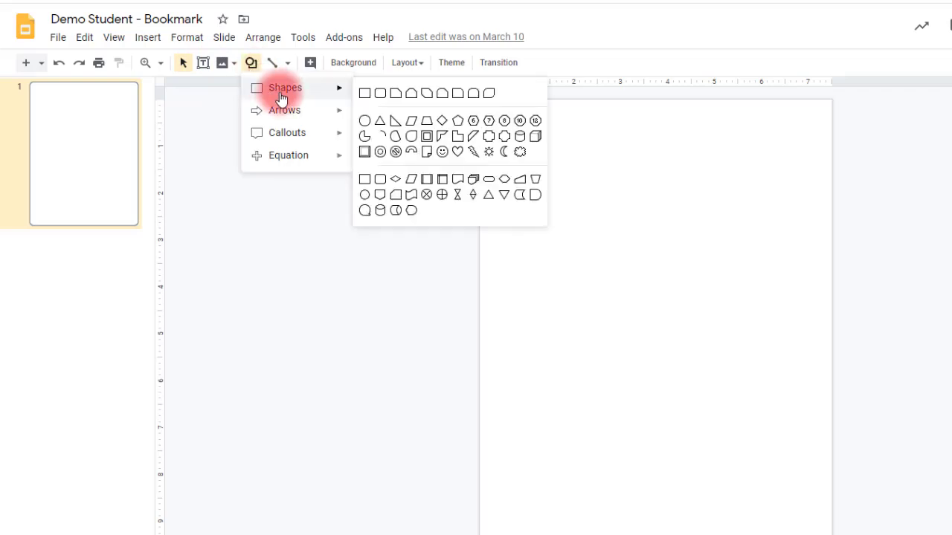
left_click(364, 93)
left_click_drag(495, 115, 624, 532)
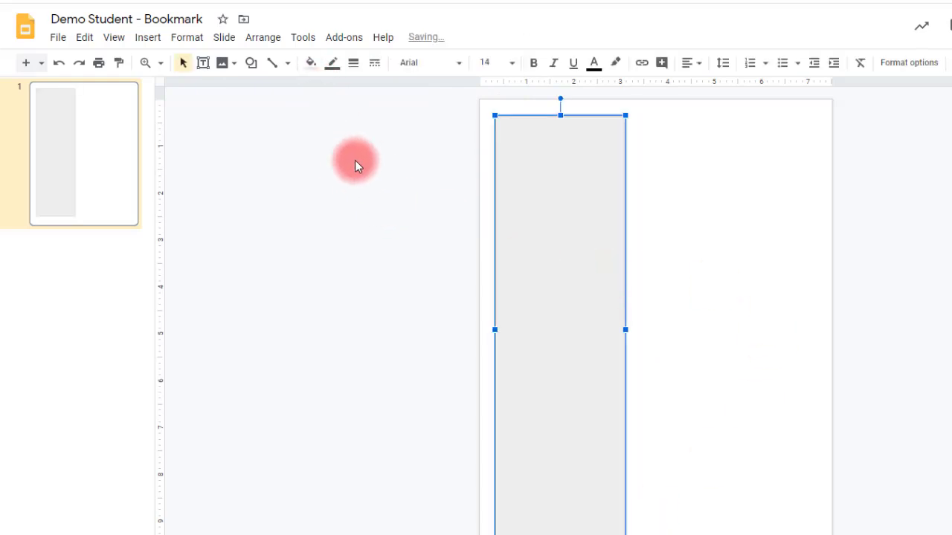
left_click(691, 185)
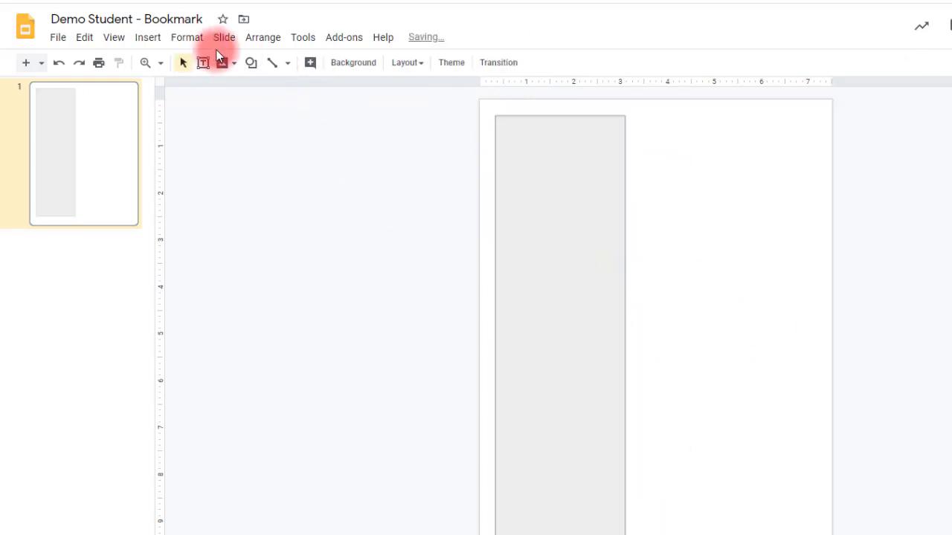
Step: Draw a tall rounded rectangle about 2.7 inches wide beside the plain rectangle, matching its height
left_click(250, 64)
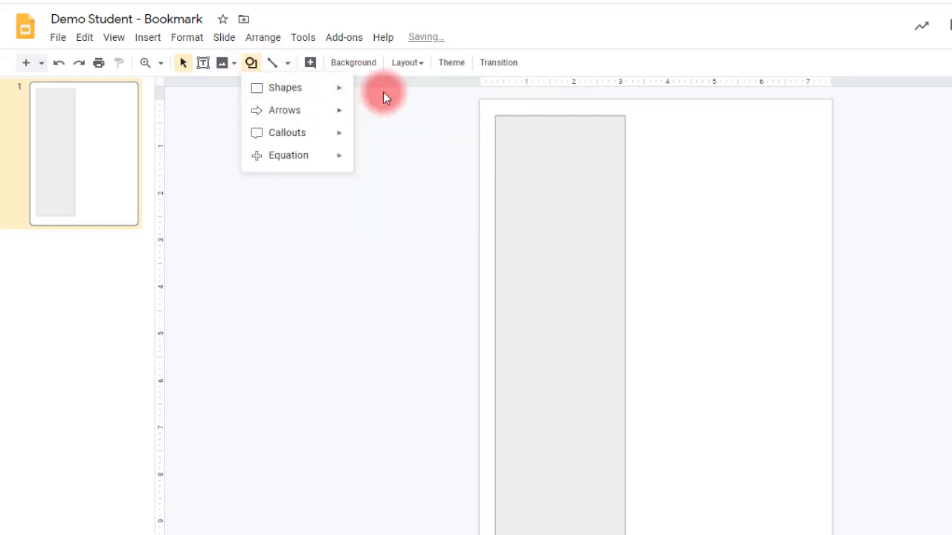
mouse_move(313, 88)
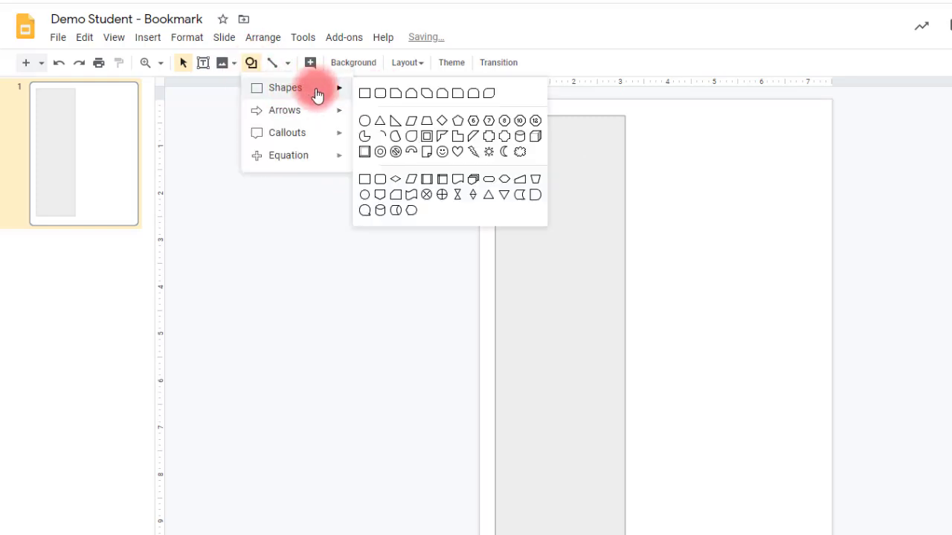
left_click(378, 95)
mouse_move(658, 119)
left_mouse_down()
mouse_move(812, 370)
mouse_move(806, 516)
mouse_move(799, 531)
mouse_move(783, 532)
left_mouse_up()
left_click(319, 251)
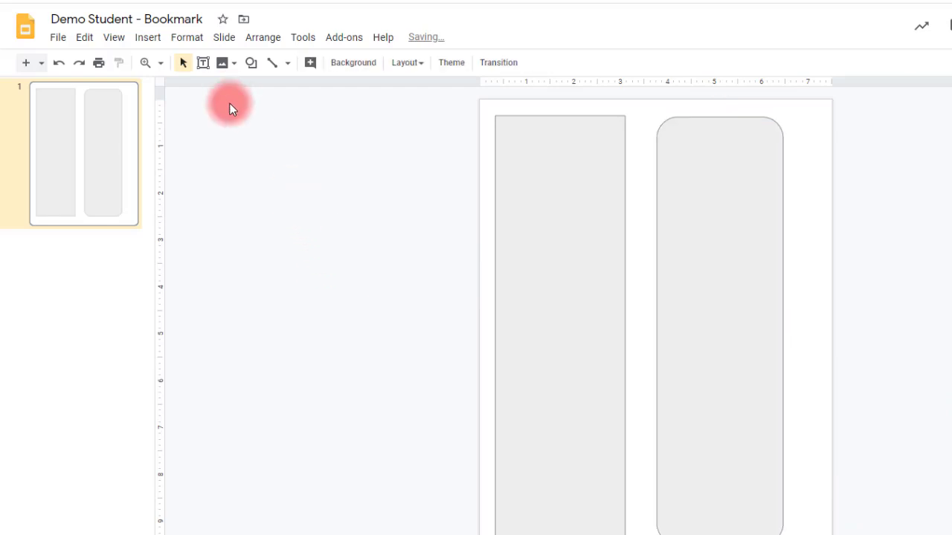
Step: Add a text box with the teacher's name at the top of the plain rectangle and set its font size to 36
left_click(207, 74)
left_click_drag(512, 126, 608, 157)
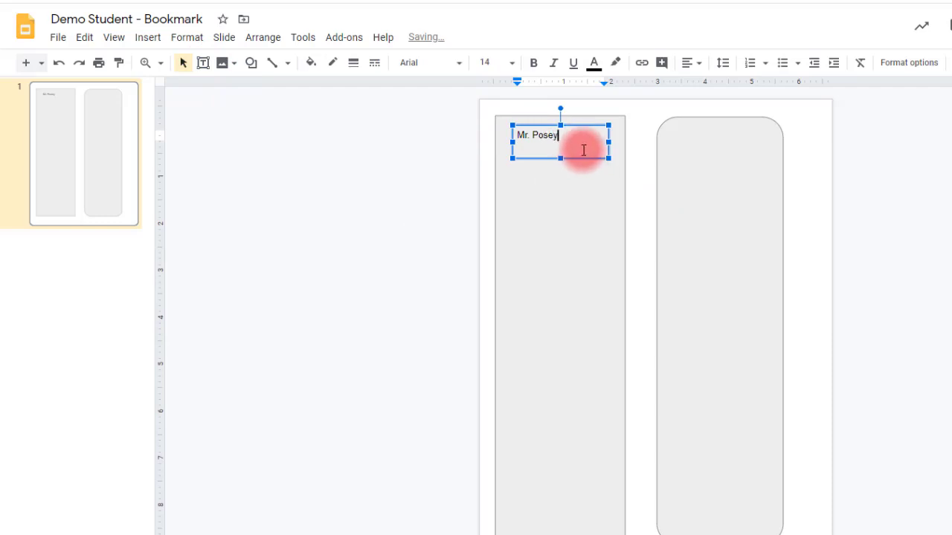
key("ctrl+a")
left_click(512, 64)
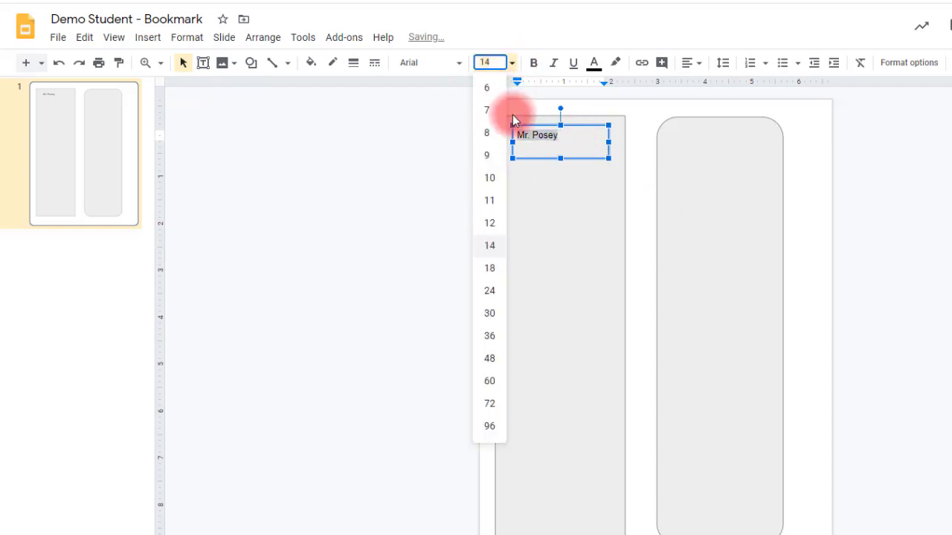
left_click(488, 336)
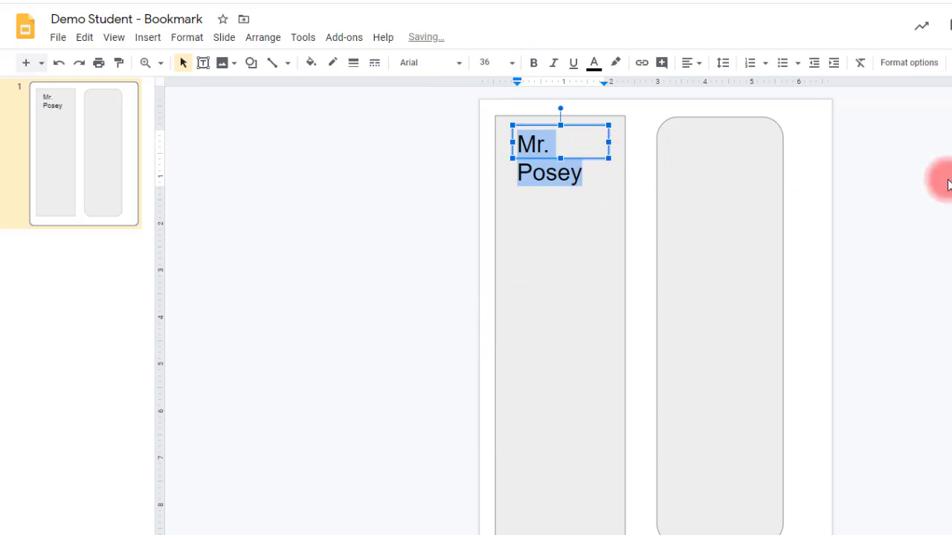
Step: Paste a copy of the name onto the top of the rounded rectangle and resize its text box to fit inside
left_click(949, 182)
key("ctrl+v")
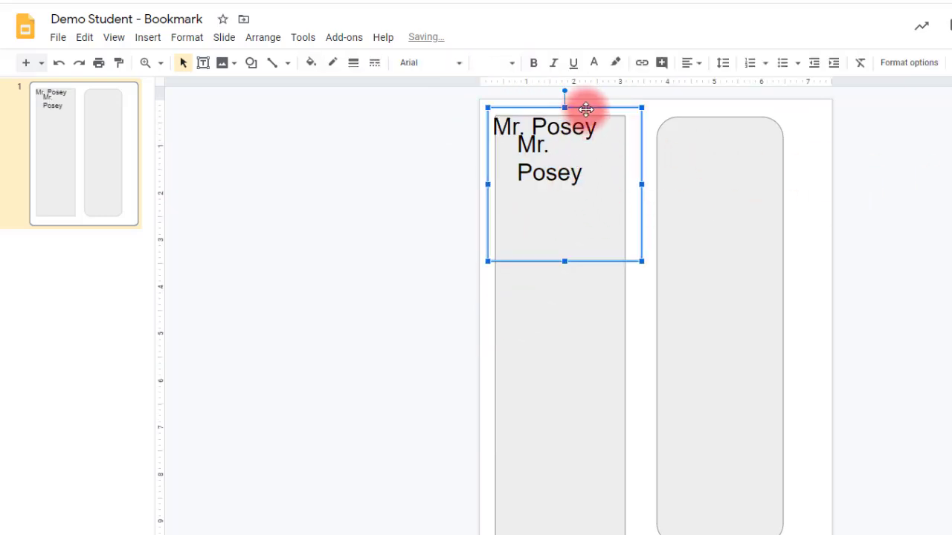
left_click_drag(586, 109, 755, 133)
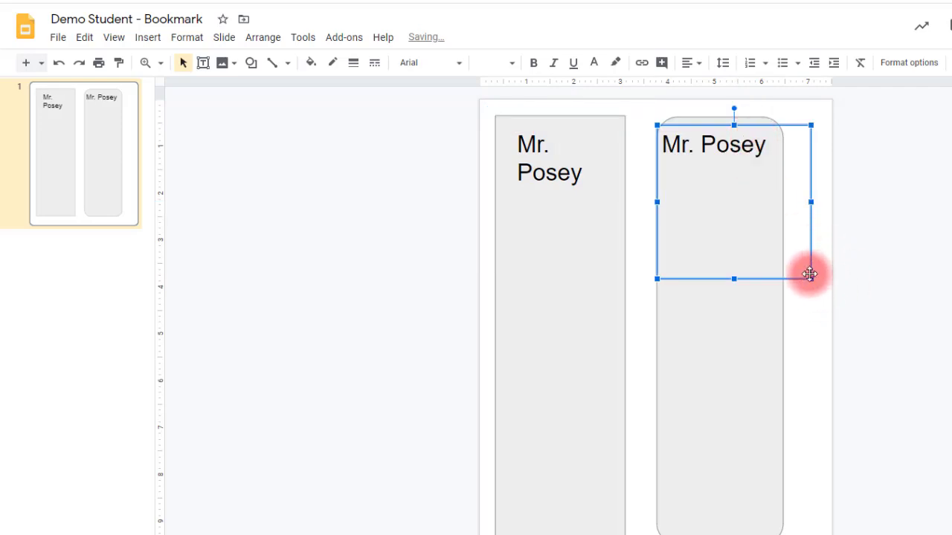
left_click_drag(811, 278, 778, 177)
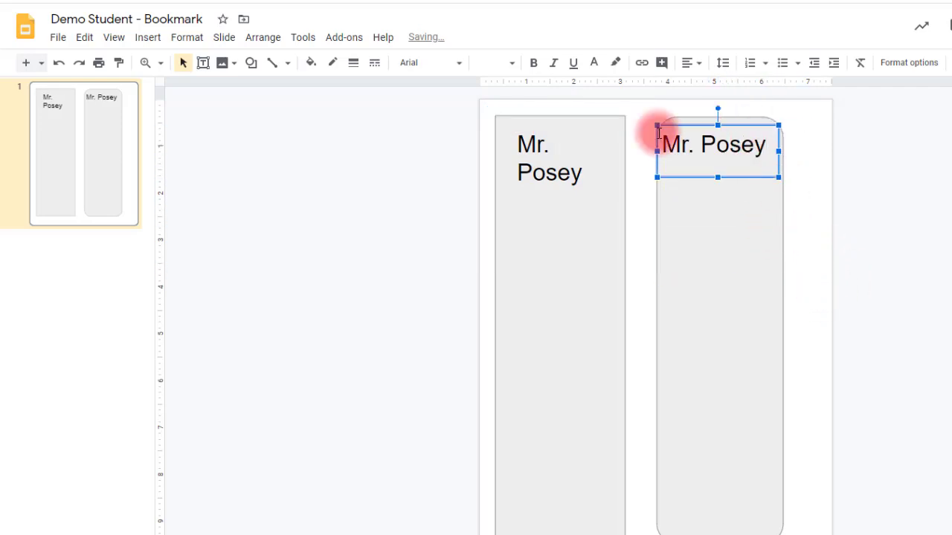
Step: Set the name on the rounded rectangle to the Caveat font and colour it red
left_click(512, 65)
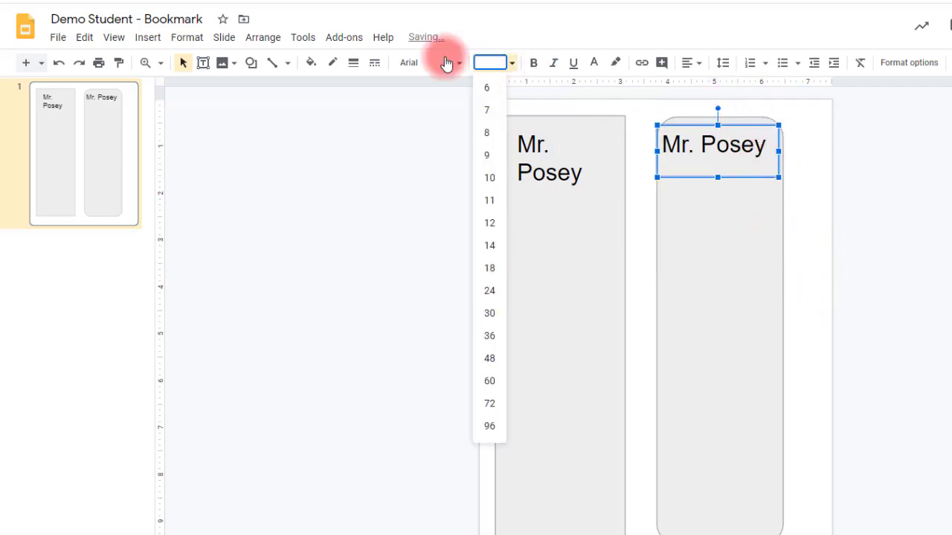
left_click(448, 64)
left_click(446, 319)
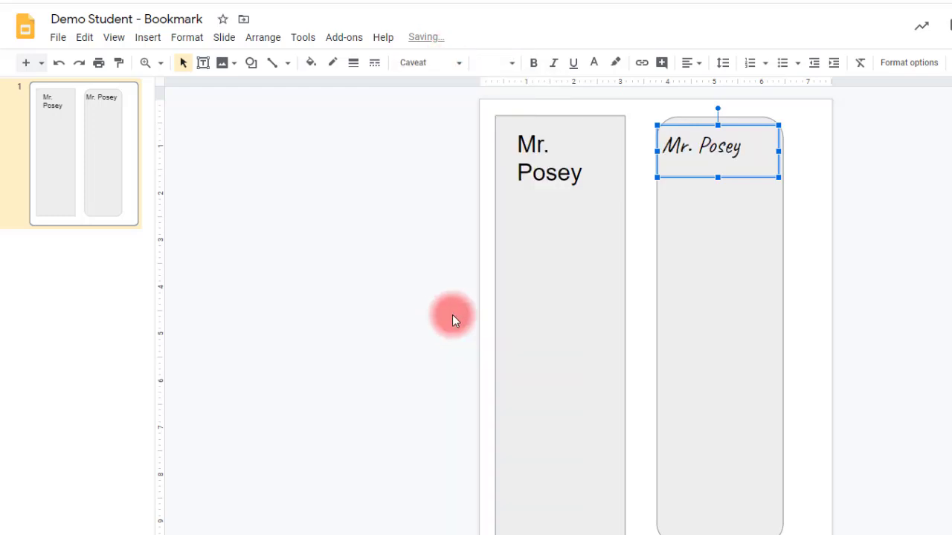
left_click(594, 66)
left_click(615, 106)
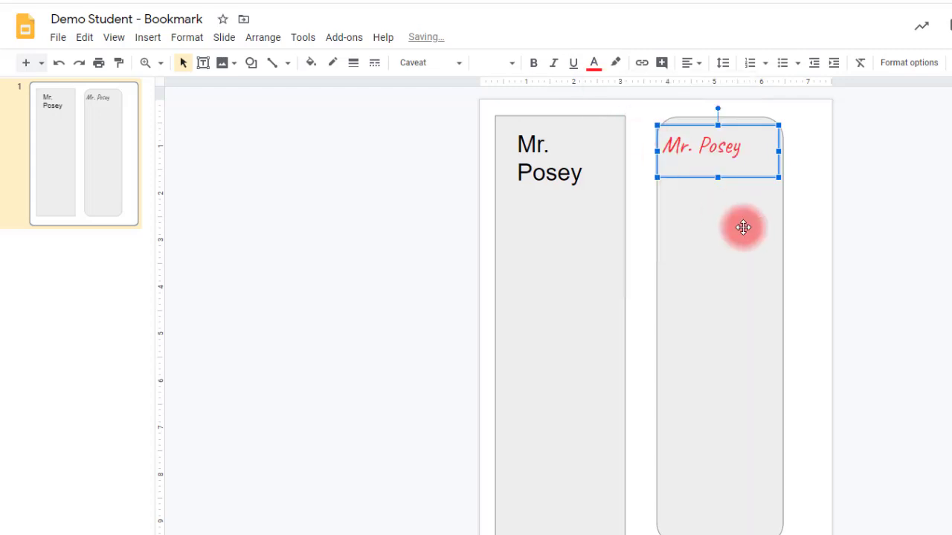
left_click(731, 255)
Step: Enlarge the text box on the plain rectangle downward so both lines of the name fit inside
left_click(570, 185)
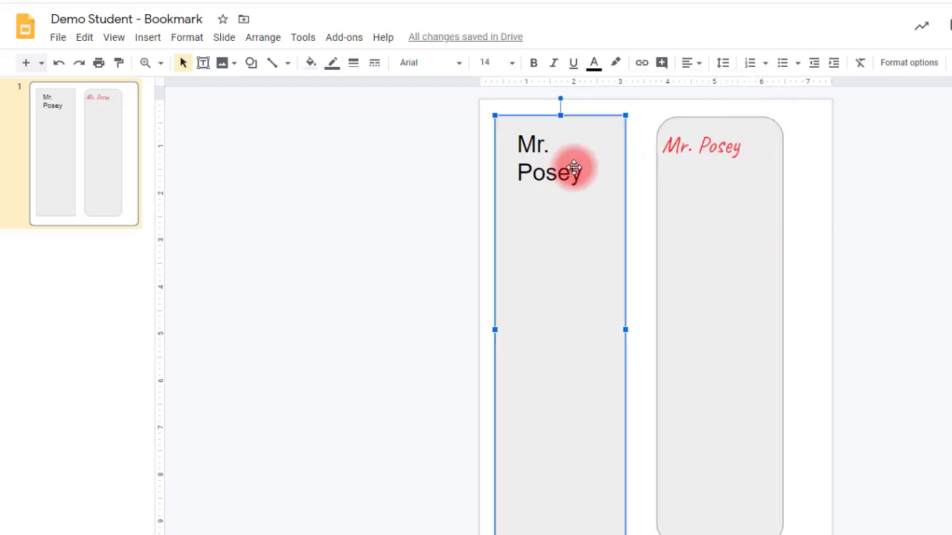
left_click(540, 155)
left_click_drag(563, 156, 562, 191)
Step: Set the name on the plain rectangle to the Great Vibes font and colour it blue
left_click(422, 68)
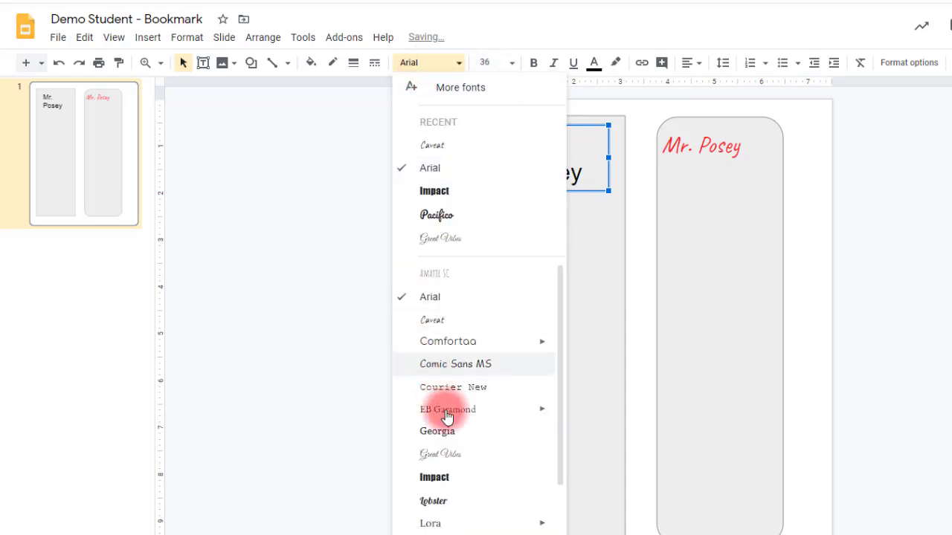
left_click(438, 455)
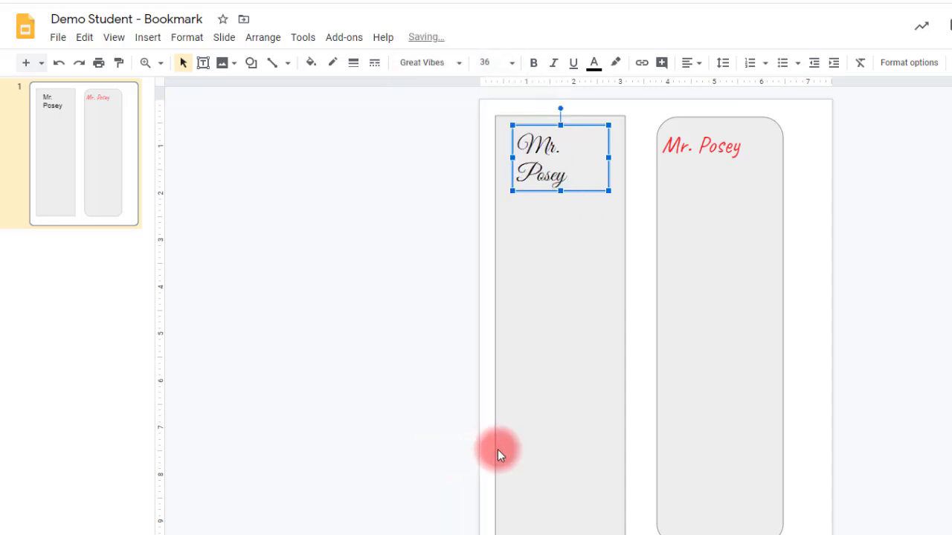
left_click(592, 65)
left_click(709, 107)
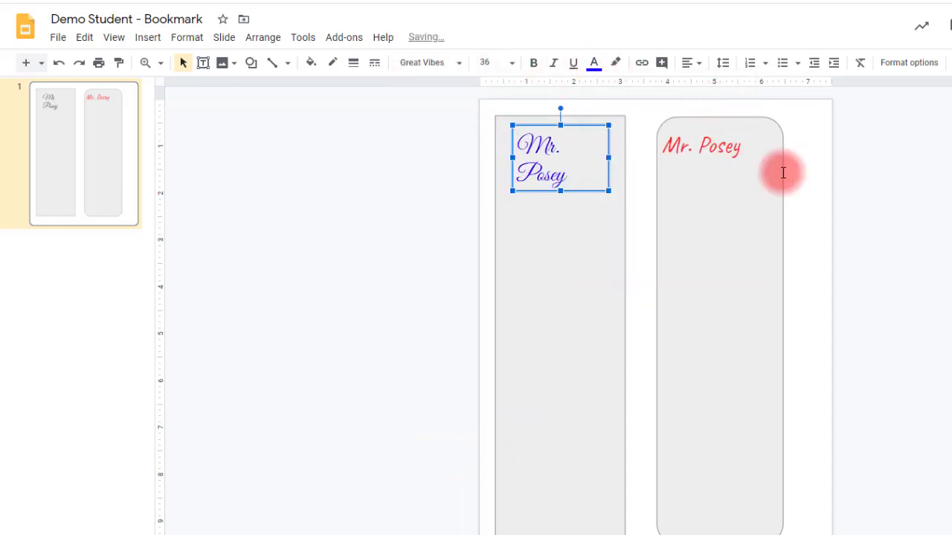
left_click(902, 157)
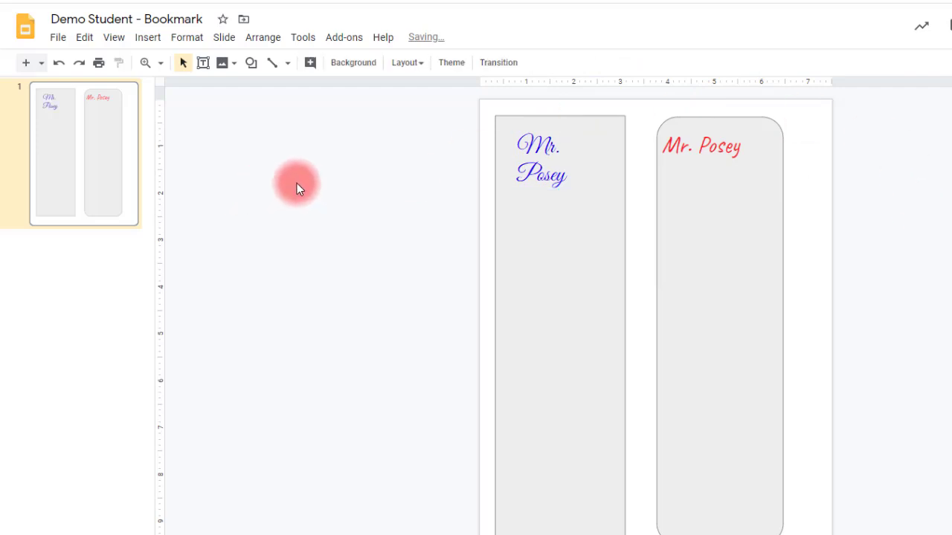
Step: Draw a smiley face shape about 1.4 inches wide below the name on the plain rectangle
left_click(251, 63)
mouse_move(295, 112)
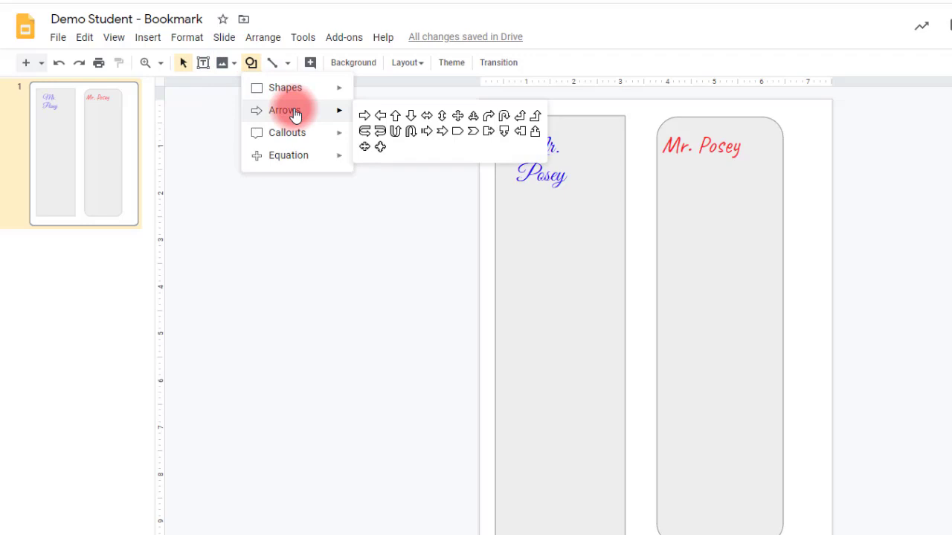
mouse_move(295, 154)
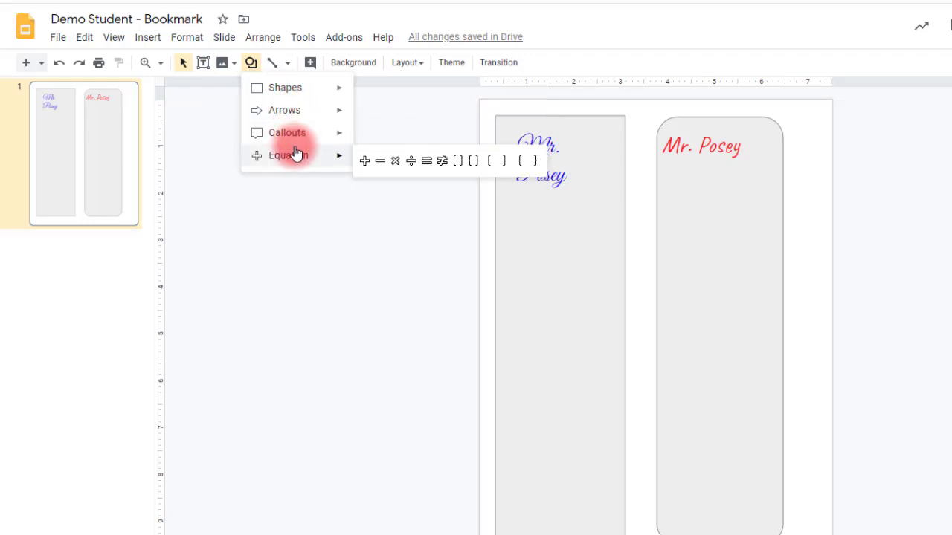
mouse_move(296, 90)
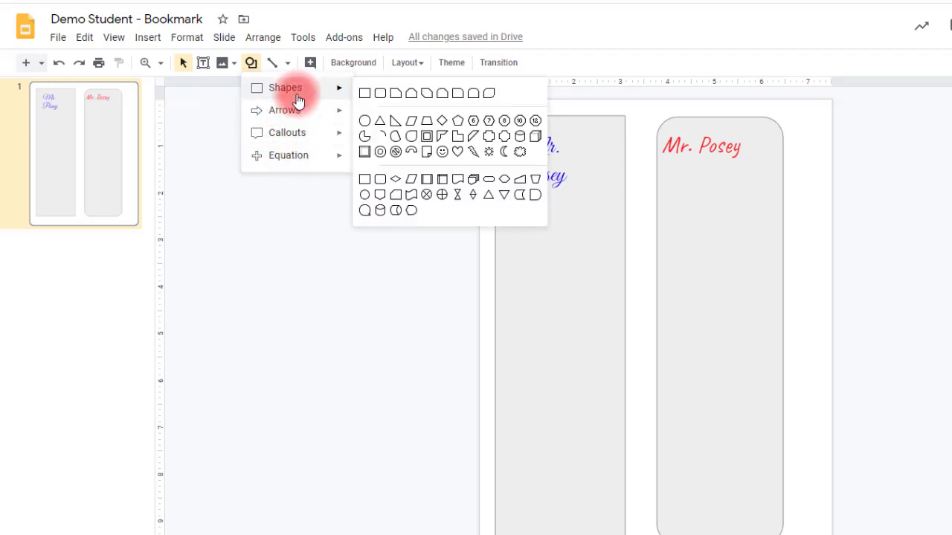
left_click(442, 152)
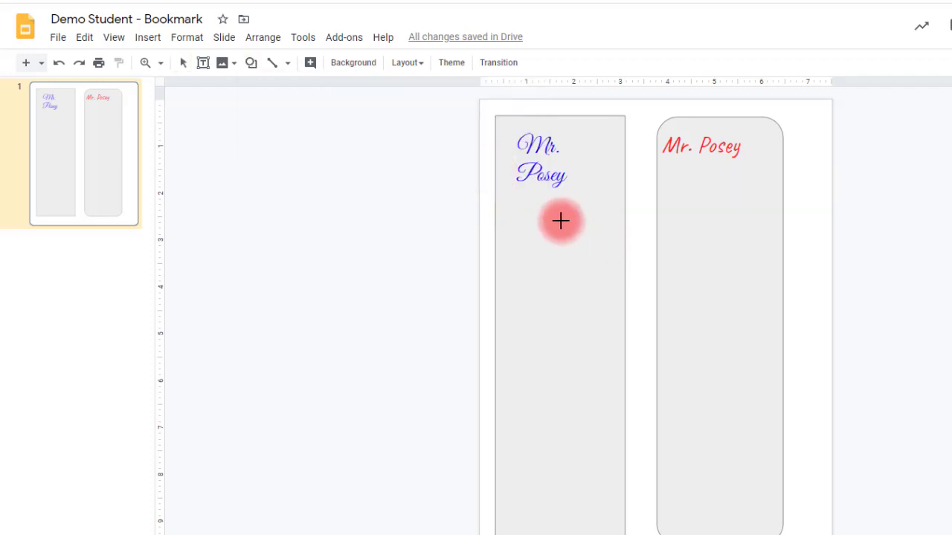
left_click_drag(533, 204, 601, 272)
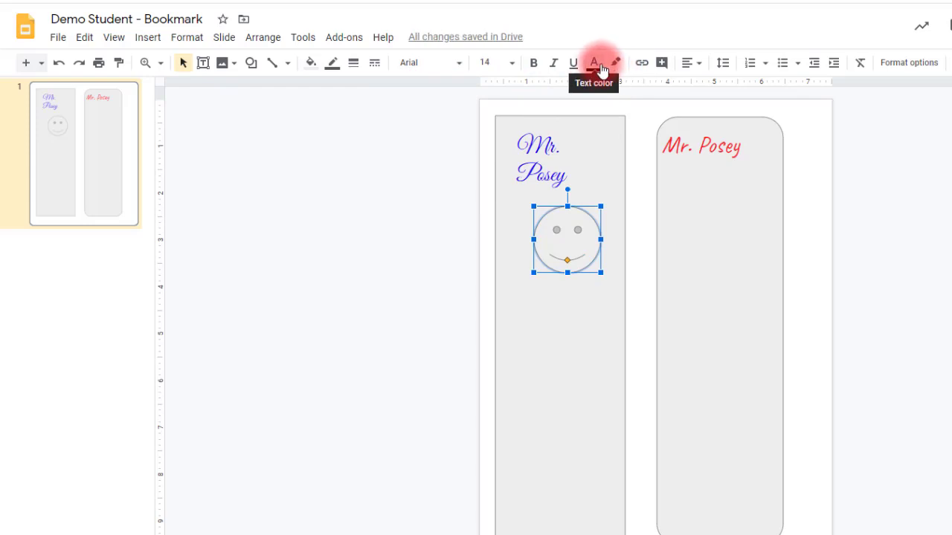
Step: Fill the smiley face with light yellow and nudge it slightly up and left under the name
left_click(311, 62)
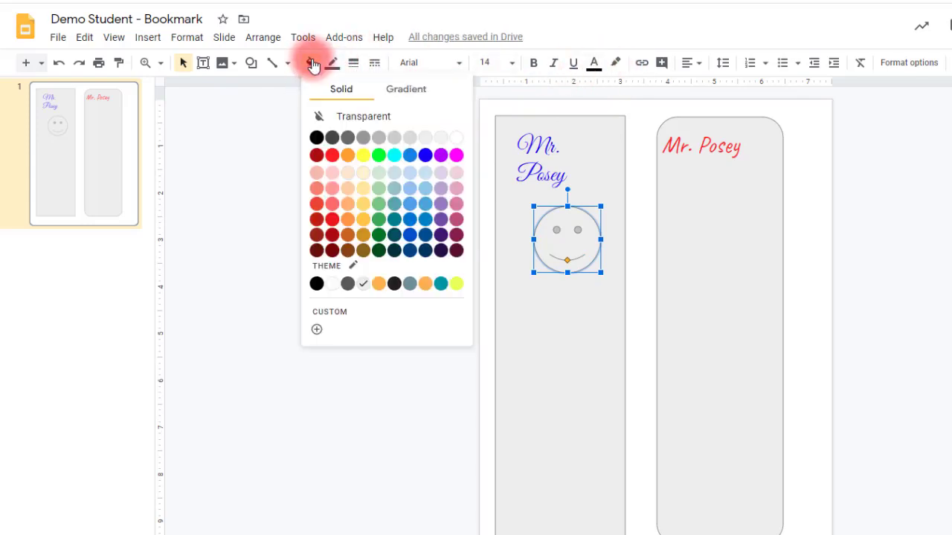
left_click(364, 190)
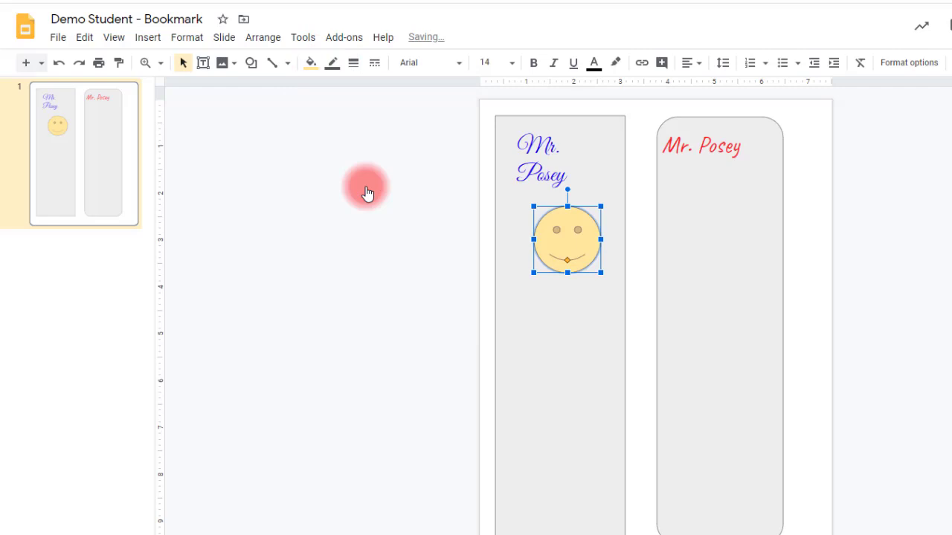
left_click(443, 236)
left_click_drag(577, 246, 566, 238)
left_click(441, 222)
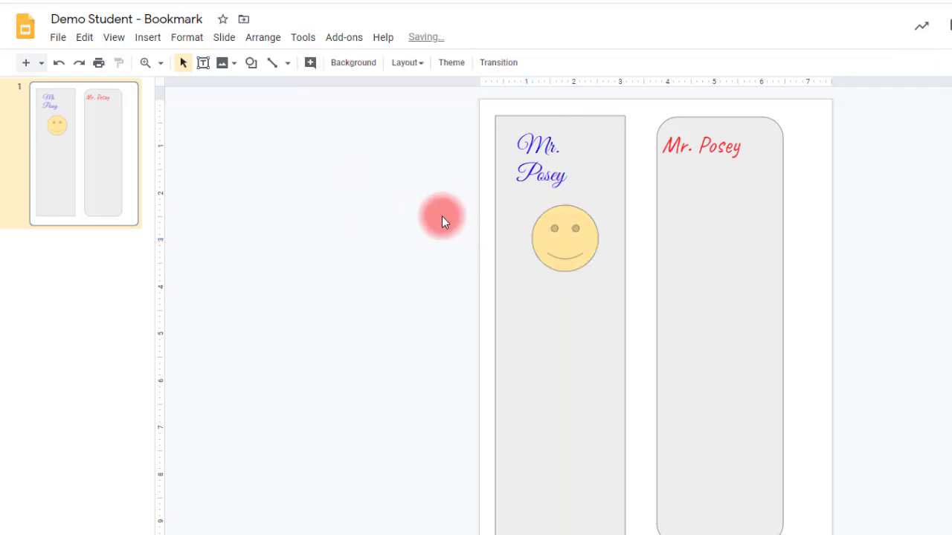
Step: Centre-align the name inside its text box on the plain rectangle
left_click(580, 154)
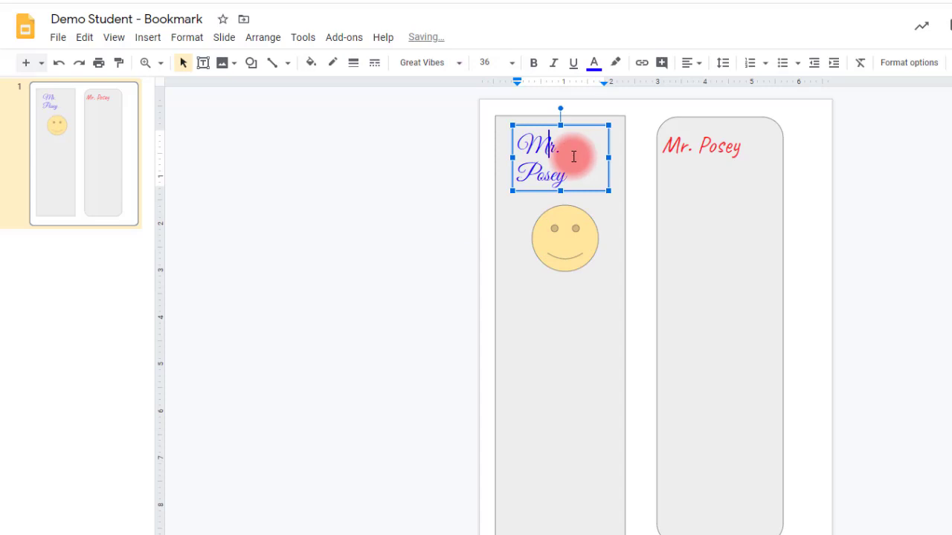
left_click(689, 65)
left_click(709, 87)
left_click(394, 208)
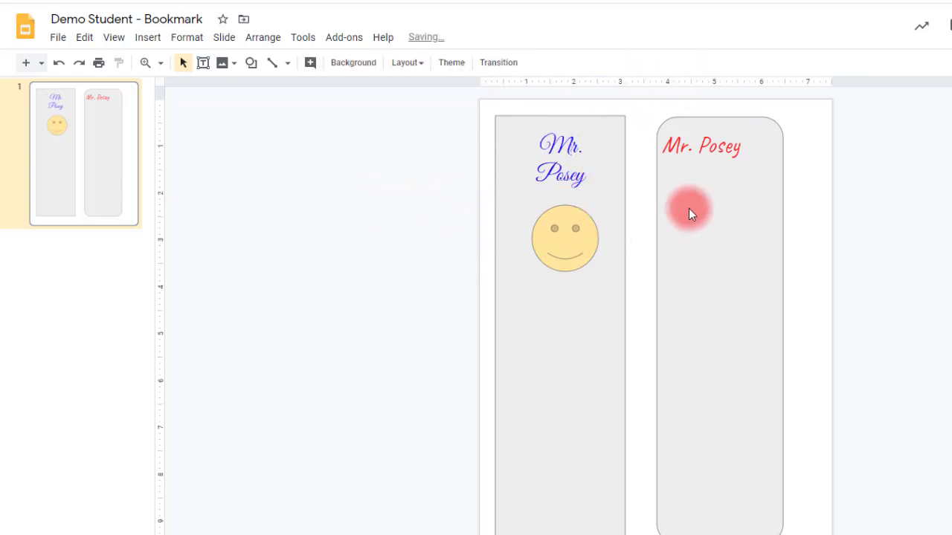
Step: Centre-align the name inside its text box on the rounded rectangle
left_click(720, 158)
left_click(690, 63)
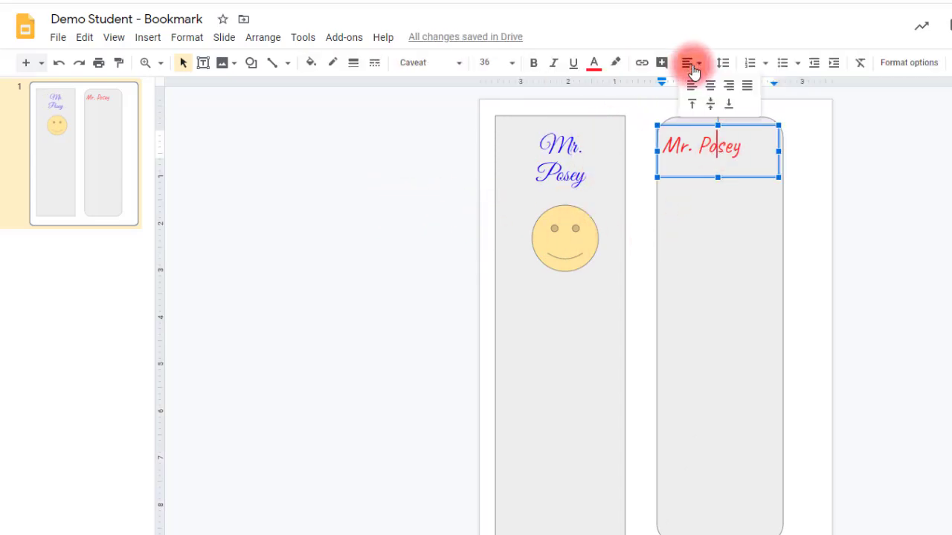
left_click(710, 87)
left_click(297, 186)
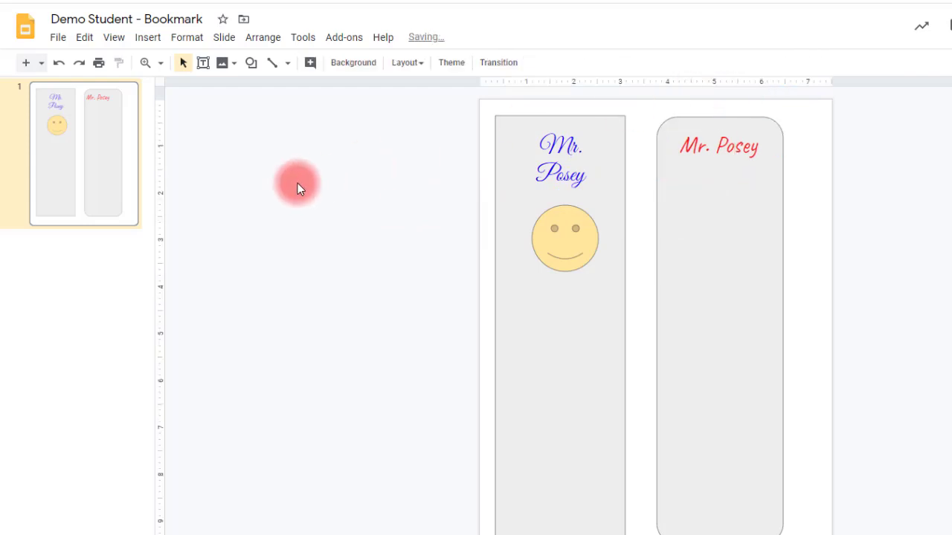
Step: Draw a heart shape about 1.9 inches wide below the name on the rounded rectangle
left_click(251, 64)
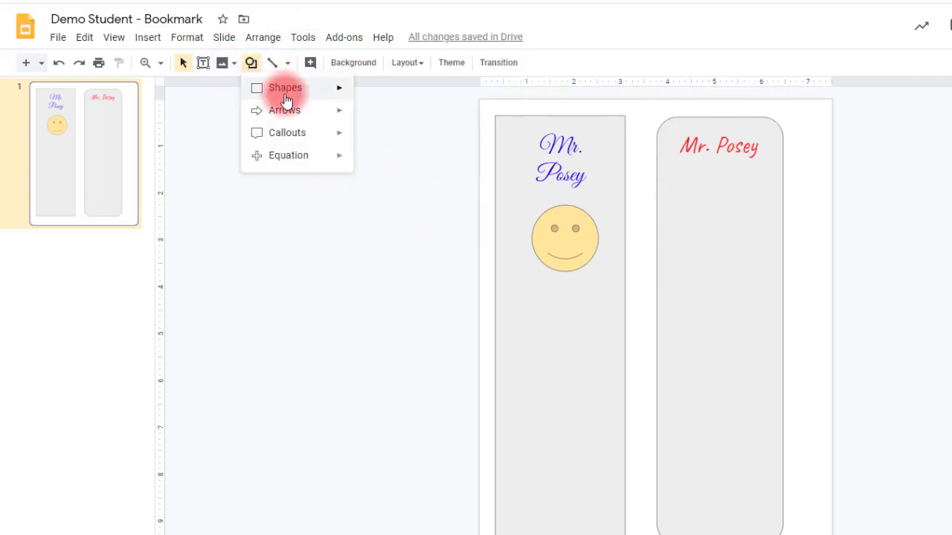
mouse_move(285, 89)
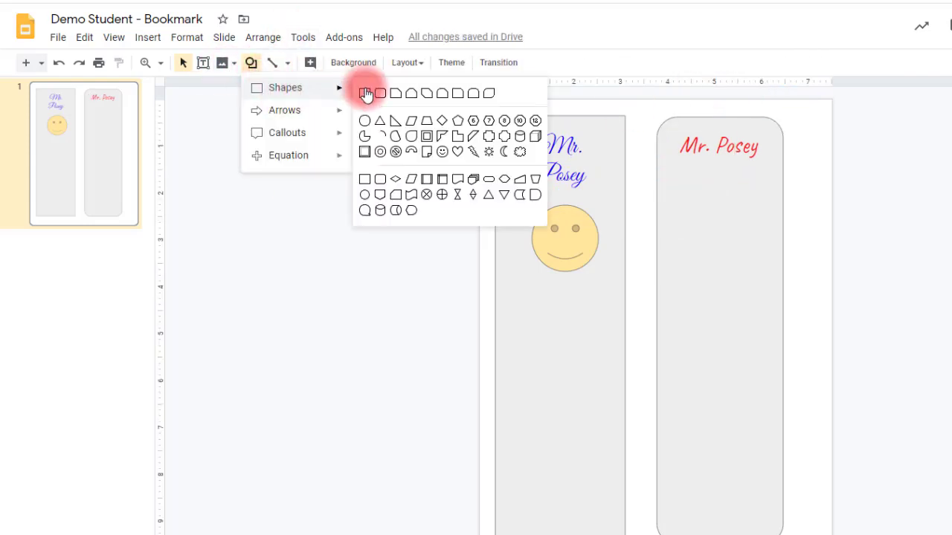
left_click(455, 152)
left_click_drag(679, 180, 763, 257)
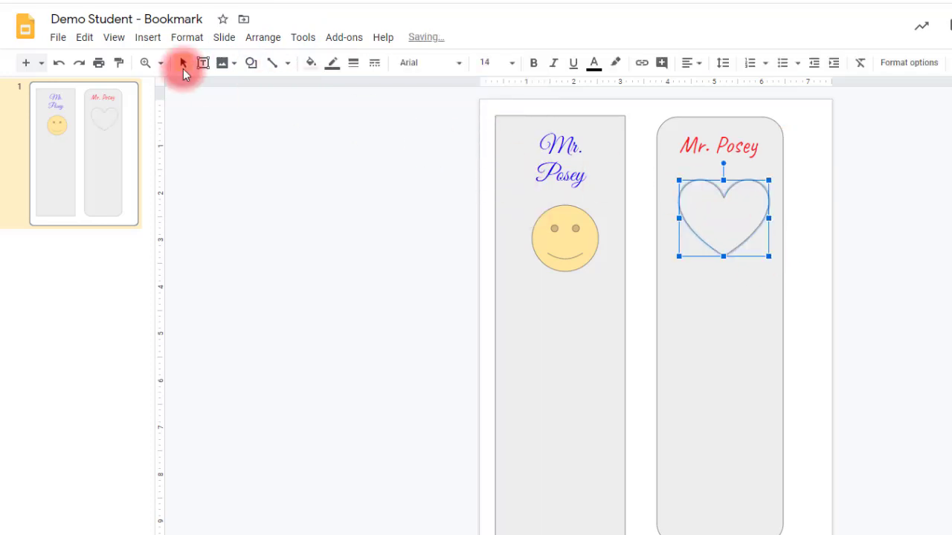
Step: Fill the heart on the rounded rectangle with red
left_click(311, 66)
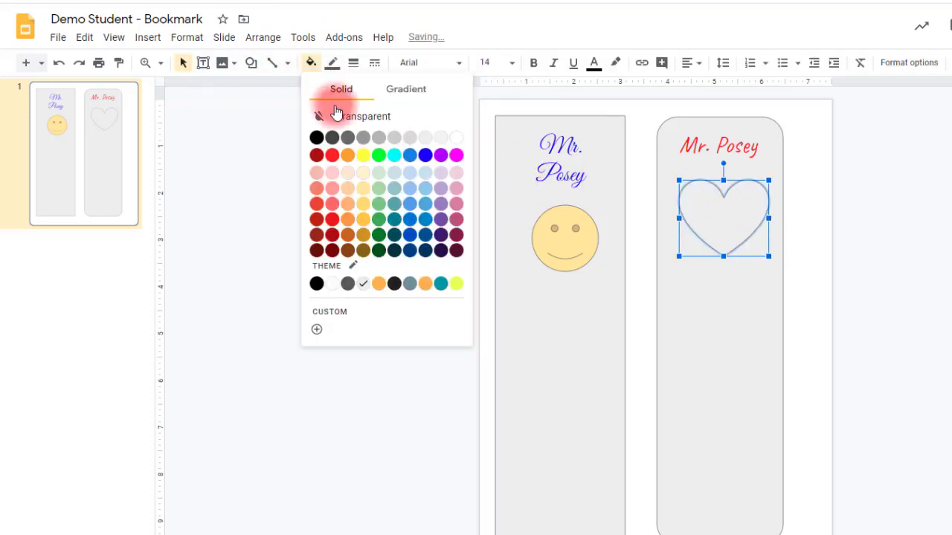
left_click(332, 156)
left_click(336, 164)
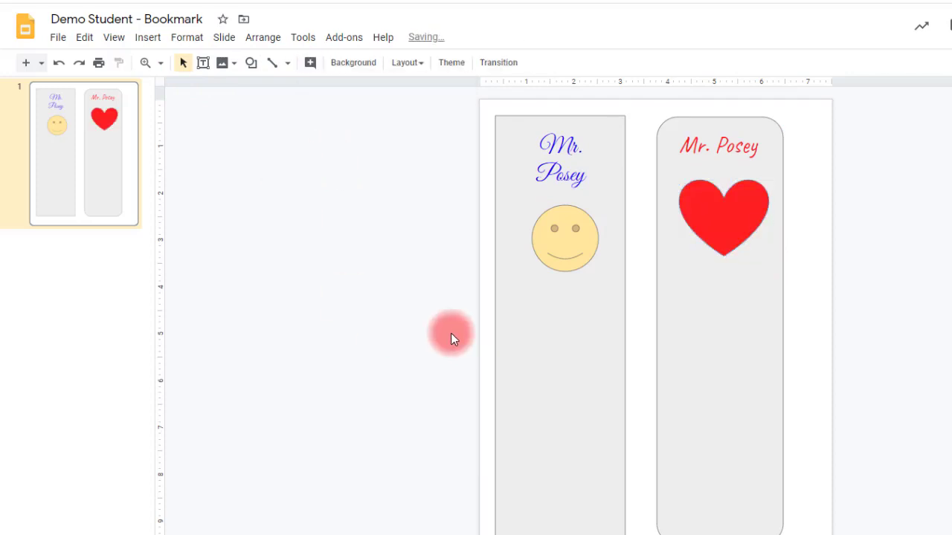
Step: Give the smiley face a thicker blue outline
left_click(559, 257)
left_click(333, 62)
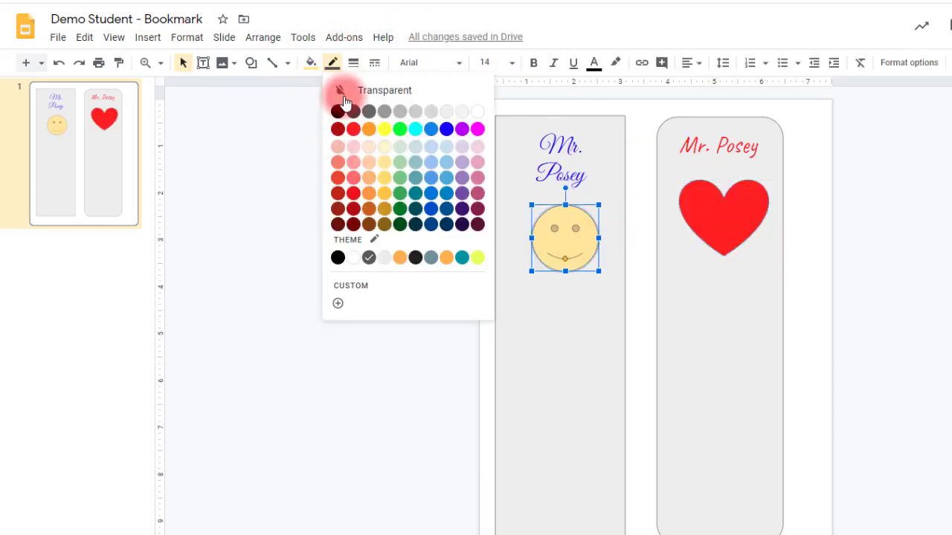
left_click(447, 131)
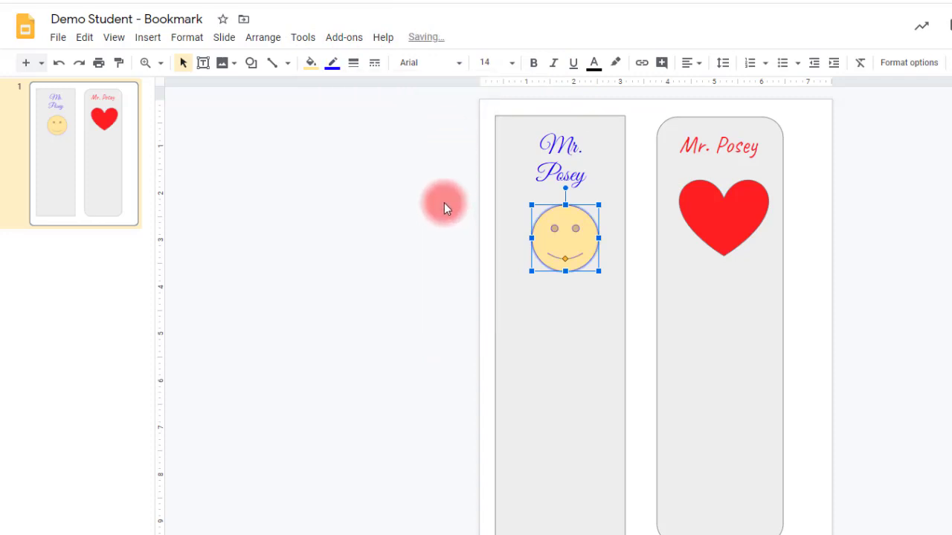
left_click(354, 64)
left_click(378, 152)
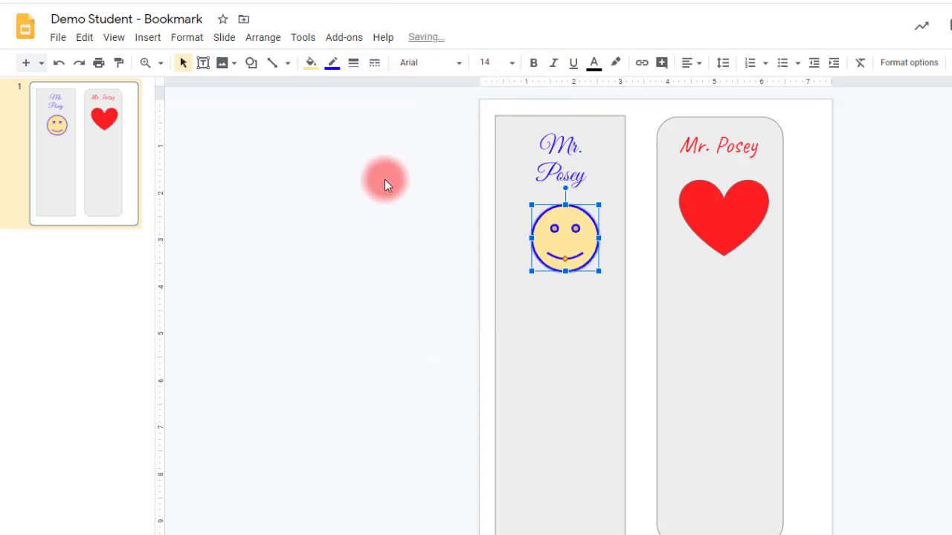
left_click(330, 268)
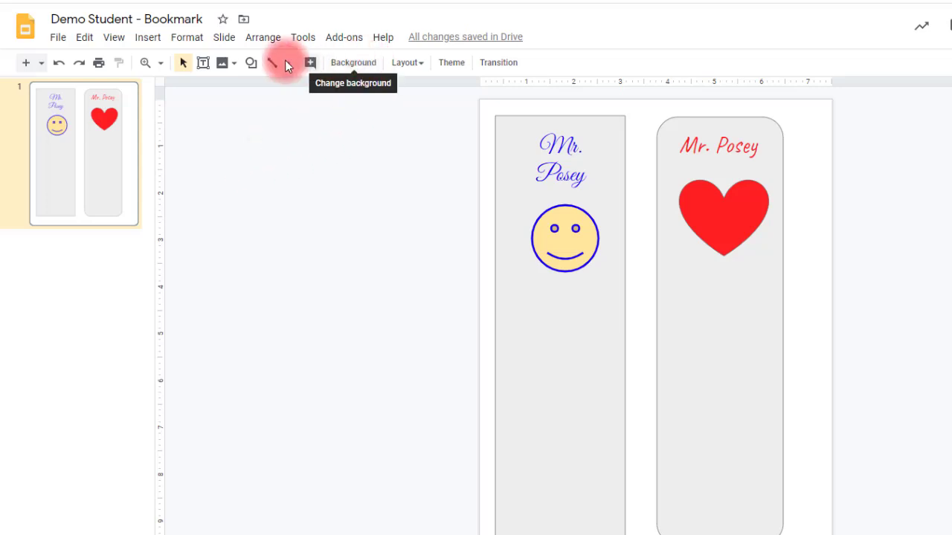
Step: Search the web for images of "golf clip art" from within the presentation
left_click(222, 66)
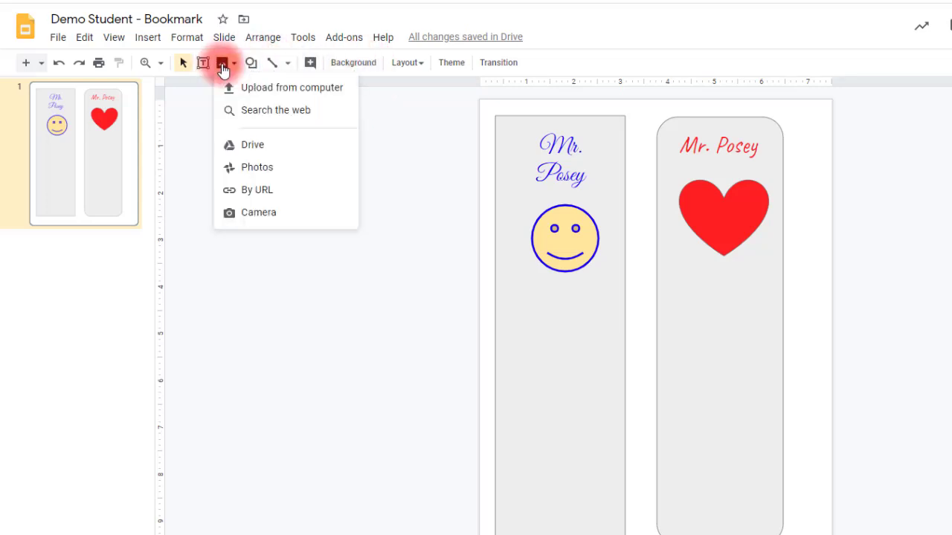
left_click(260, 109)
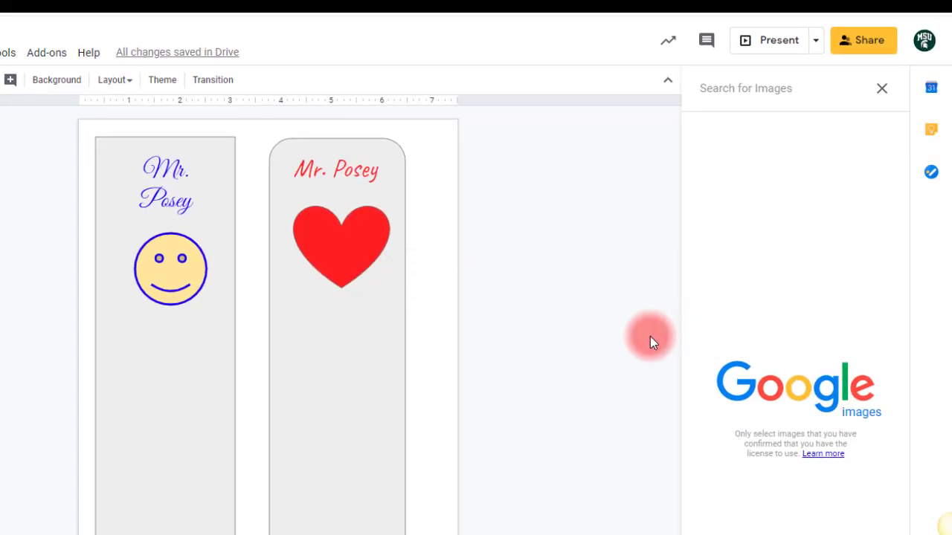
type("go")
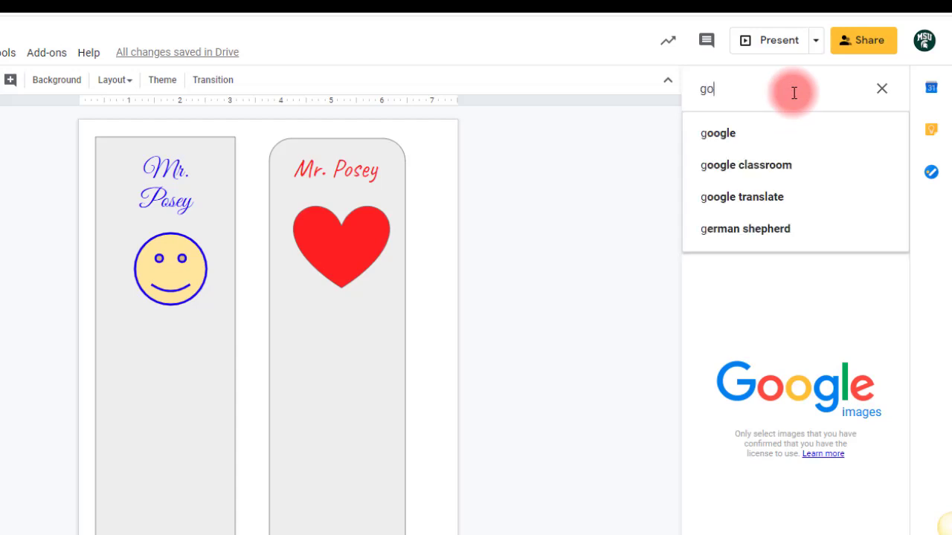
type("lf clip ar")
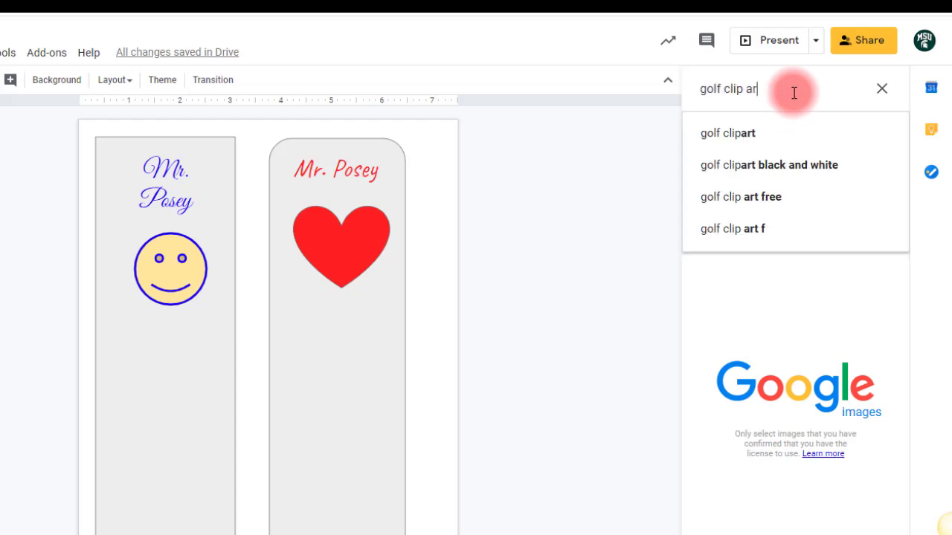
type("t")
key("Return")
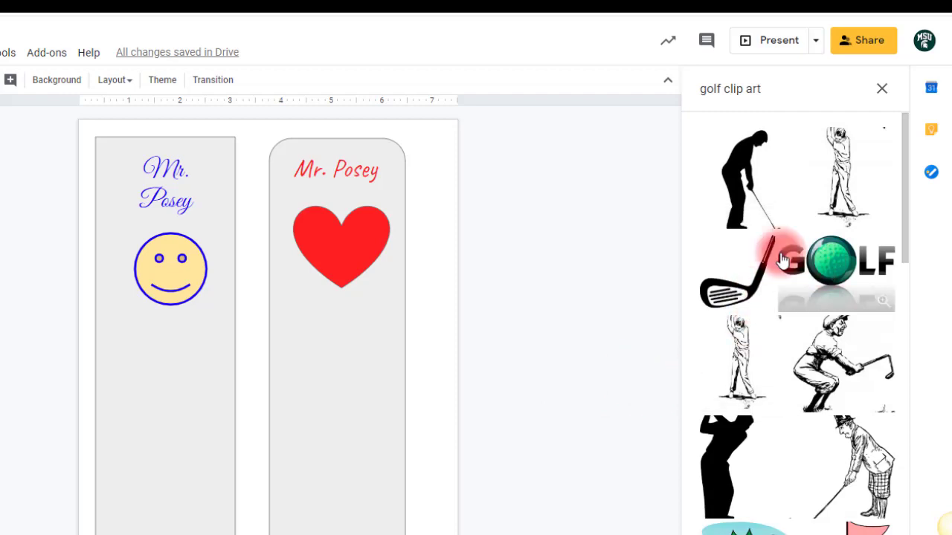
Step: Insert five golf images: the GOLF logo, the golf course, the dark-green golfer, the orange-sweater golfer and the red number 2 flag
left_click(783, 260)
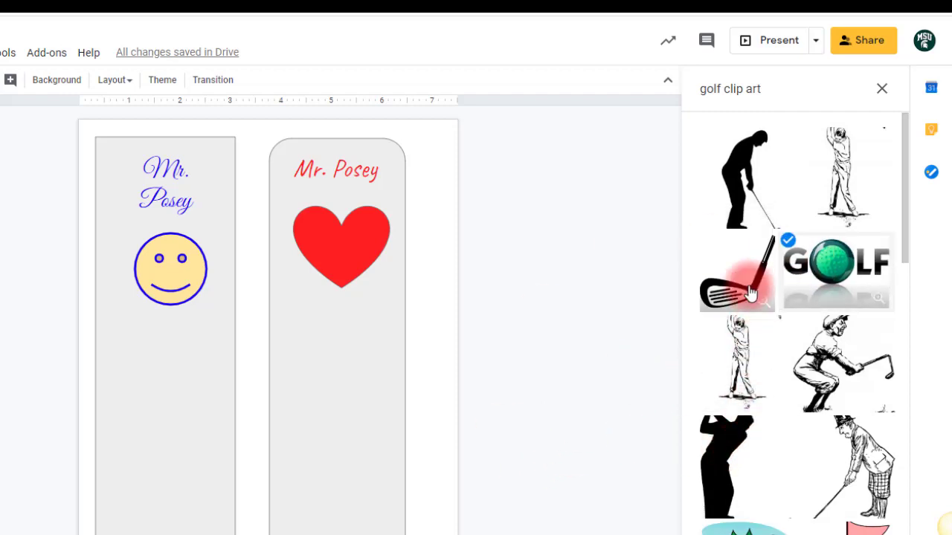
scroll(808, 454, "down", 2)
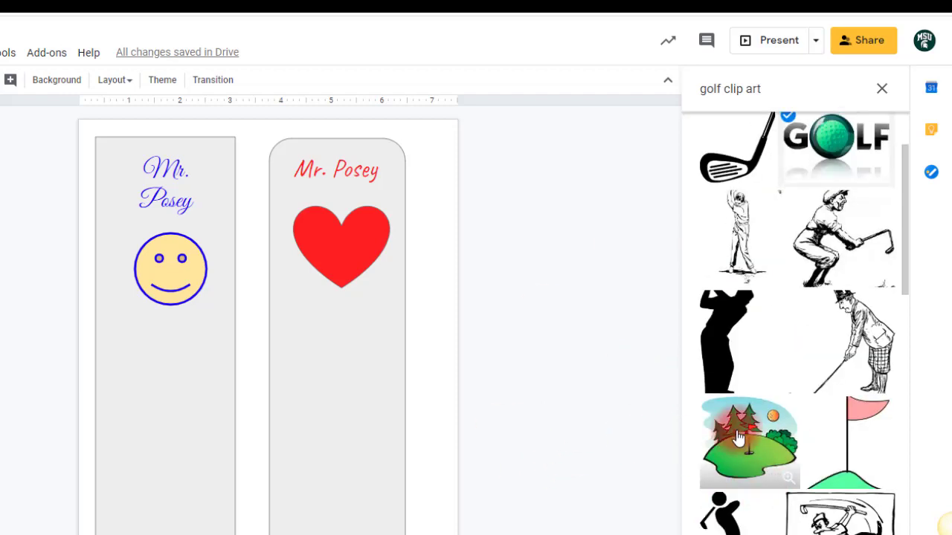
left_click(747, 441)
scroll(747, 440, "down", 3)
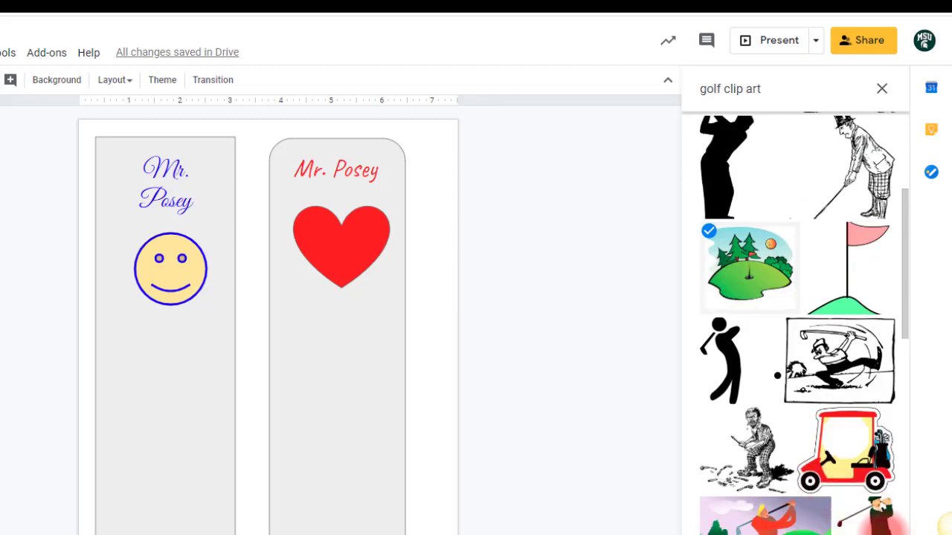
left_click(883, 513)
scroll(797, 435, "down", 5)
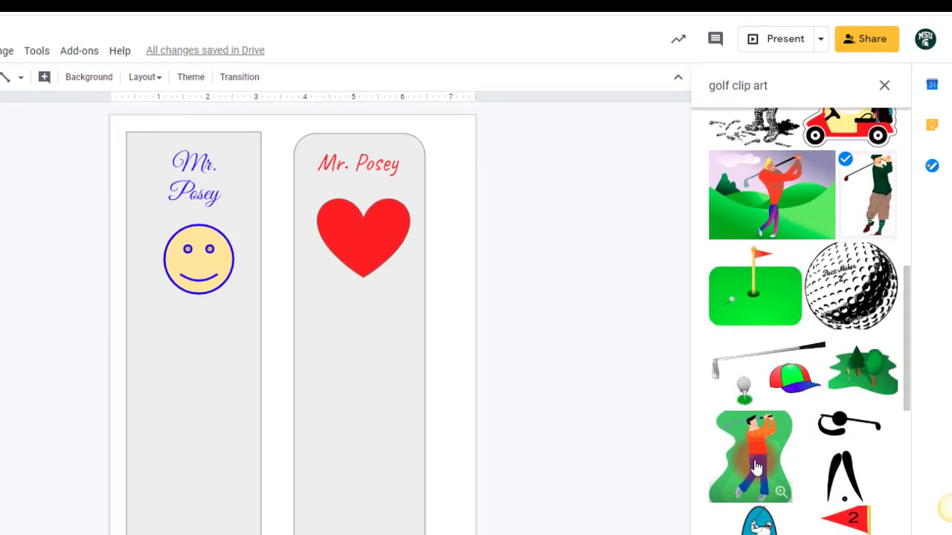
left_click(754, 467)
left_click(846, 519)
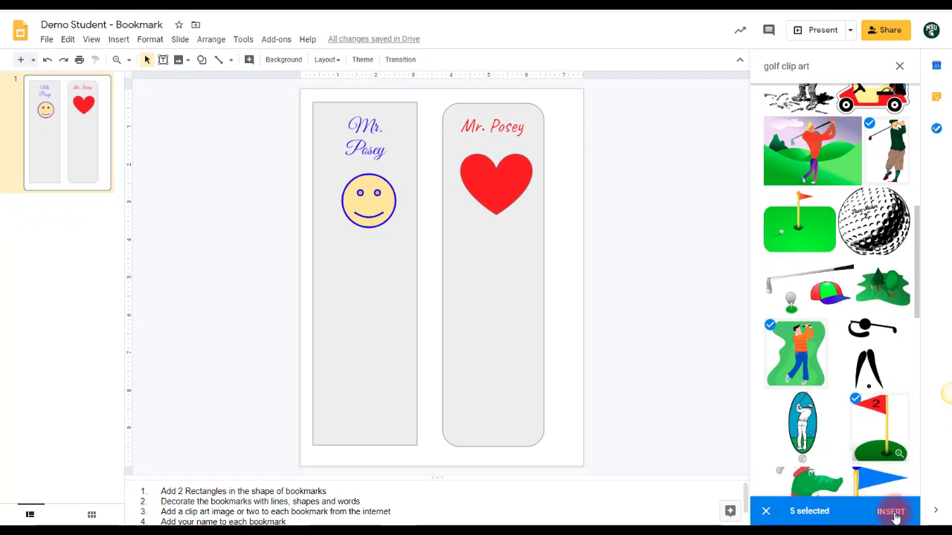
left_click(891, 512)
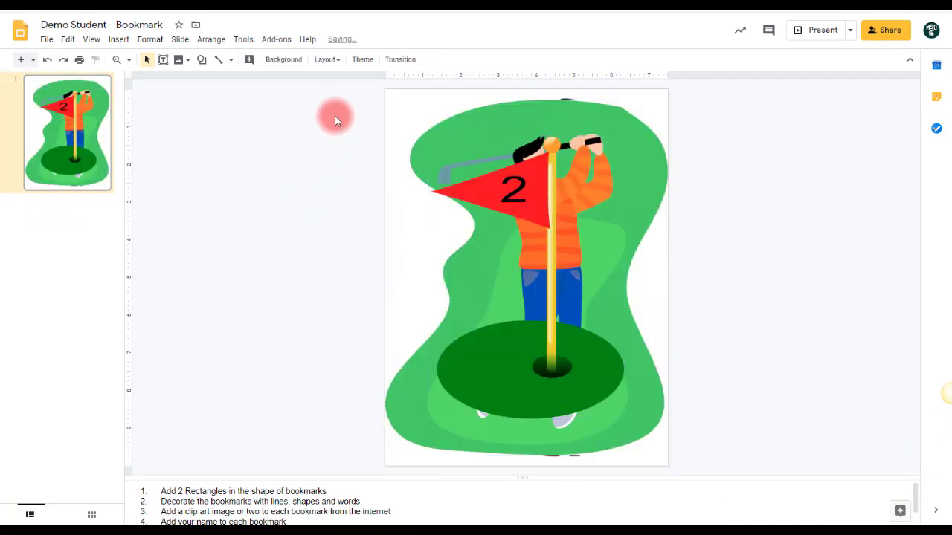
Step: Shrink the red flag and both golfer images toward the lower-right corner of the slide
left_click(503, 185)
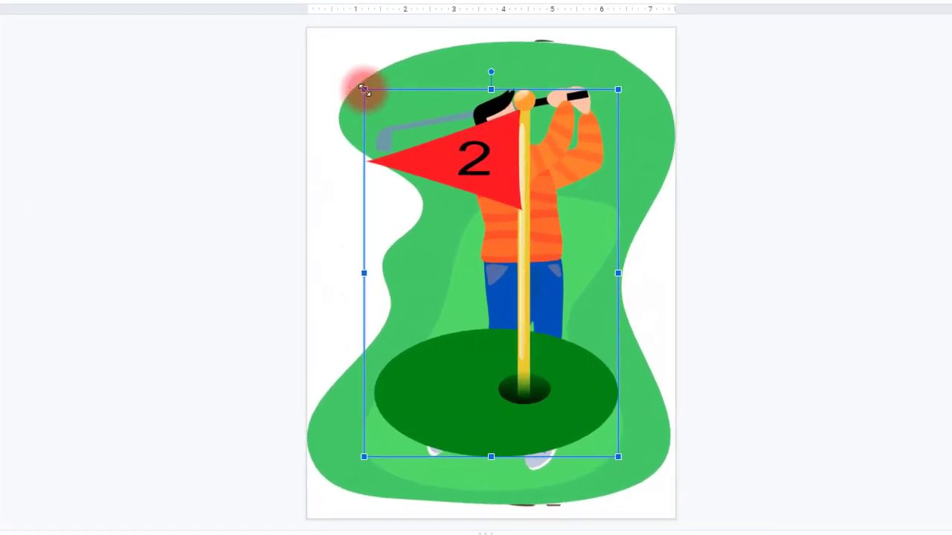
left_click_drag(363, 88, 586, 409)
left_click(512, 219)
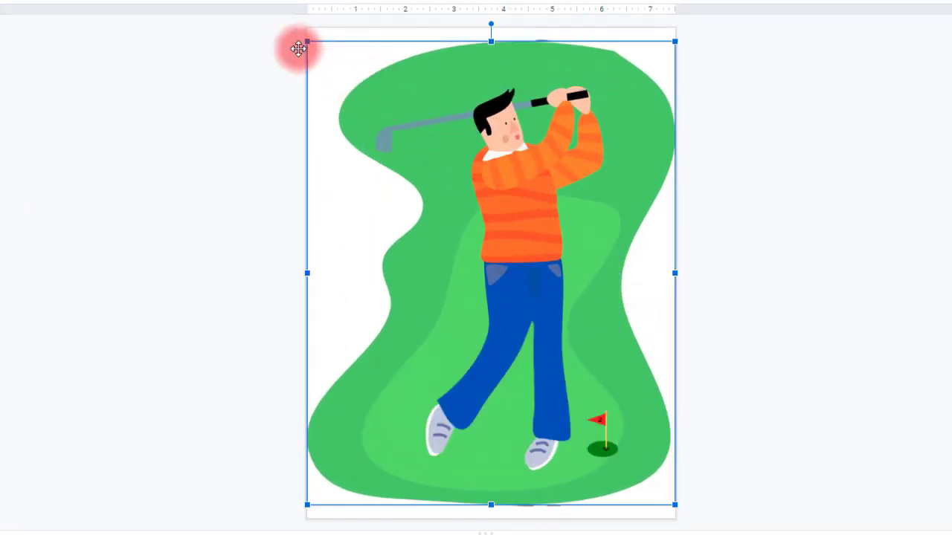
left_click_drag(306, 42, 620, 482)
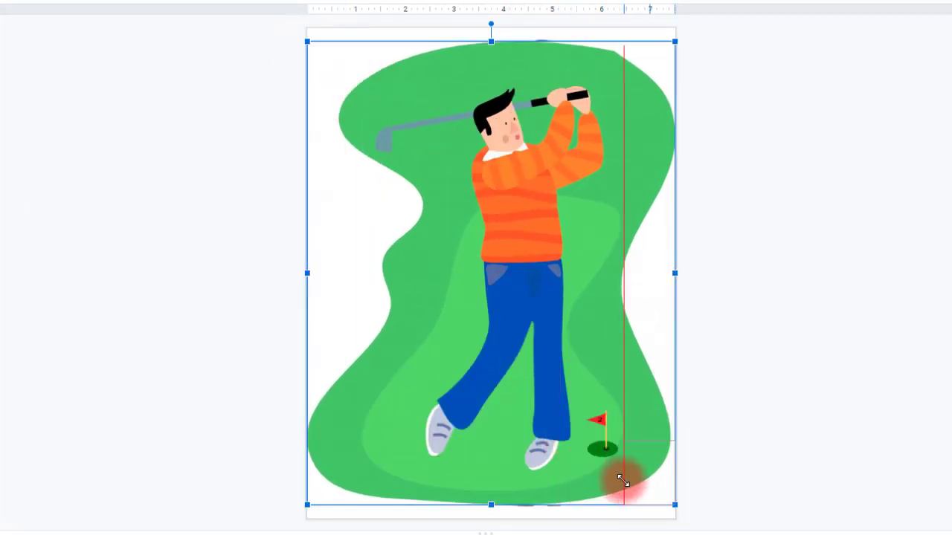
left_click(540, 165)
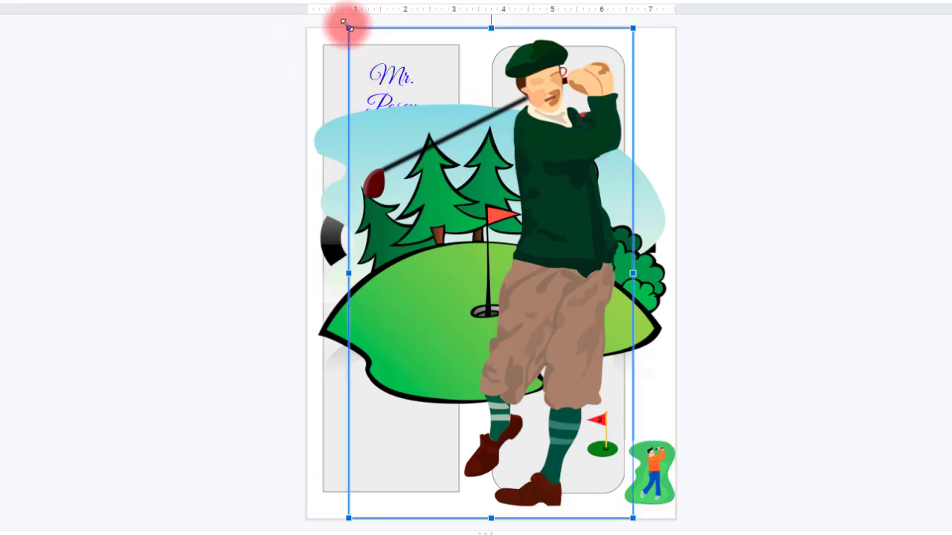
left_click_drag(349, 29, 562, 394)
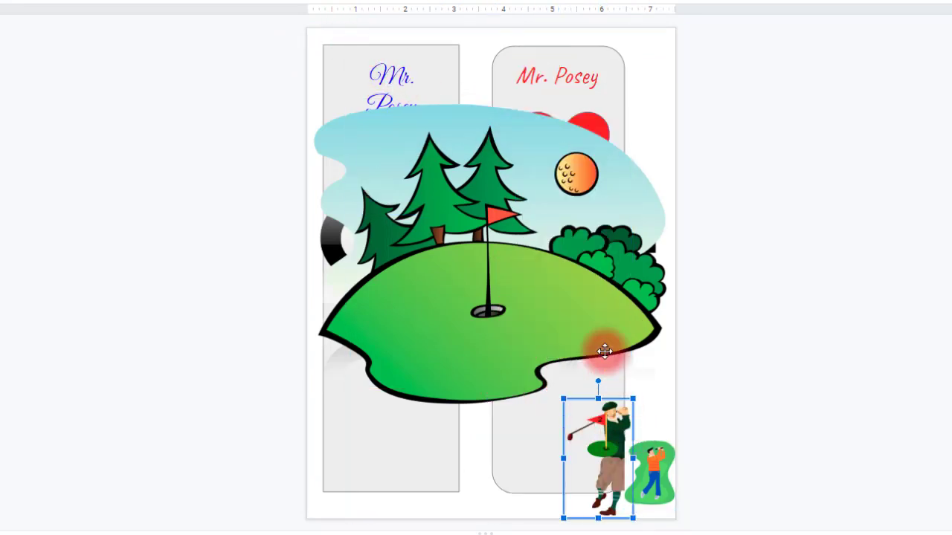
Step: Shrink the golf course image and place it near the lower end of the plain rectangle
left_click(534, 259)
left_click_drag(311, 88, 596, 378)
left_click_drag(424, 349, 405, 415)
Step: Shrink the GOLF logo, crop off its reflection and place it below the heart on the rounded rectangle
left_click(439, 240)
left_click_drag(307, 159, 653, 318)
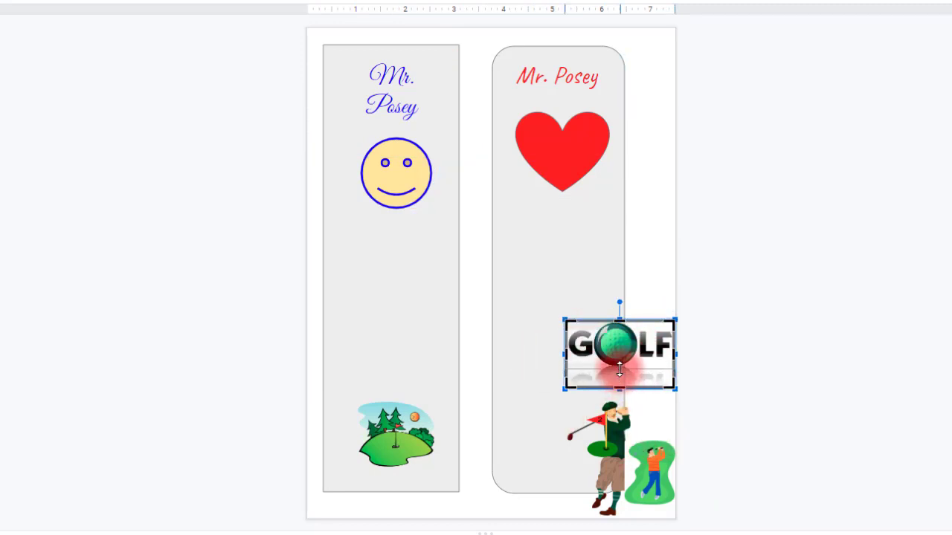
left_click_drag(619, 368, 564, 220)
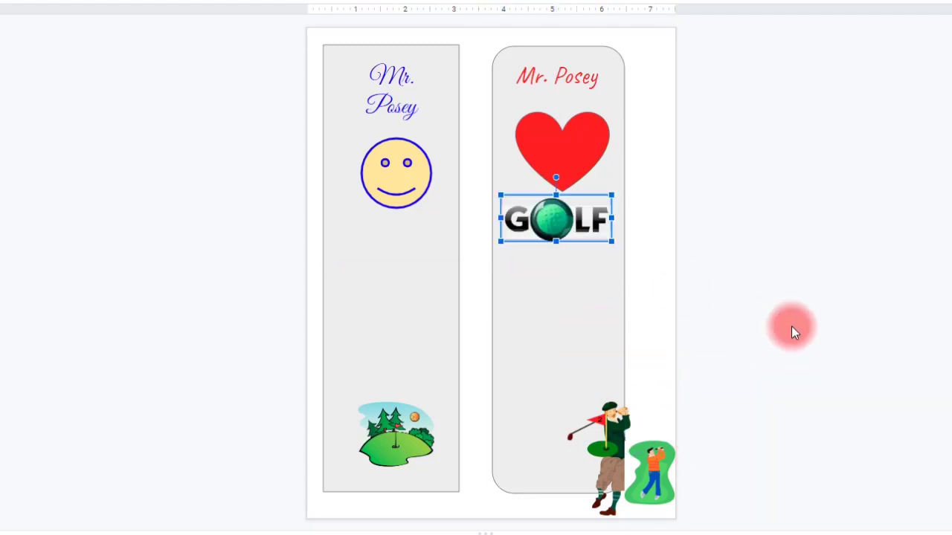
Step: Move the red flag and the dark-green golfer onto the rounded rectangle below the GOLF logo
left_click(582, 443)
left_click_drag(603, 436, 558, 282)
left_click(592, 473)
left_click_drag(606, 442, 578, 381)
Step: Place the orange-sweater golfer between the smiley face and the golf course on the plain rectangle
left_click(664, 476)
left_click_drag(664, 475, 447, 340)
left_click_drag(413, 288, 400, 328)
Step: Switch to Google Classroom, view the Google Slides-Bookmark assignment and open its attached presentation
left_click(182, 201)
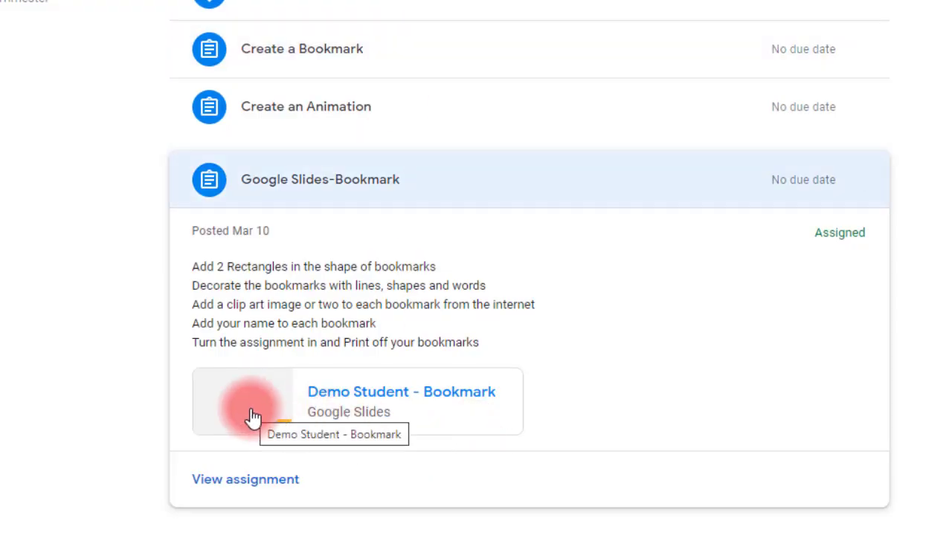
left_click(290, 479)
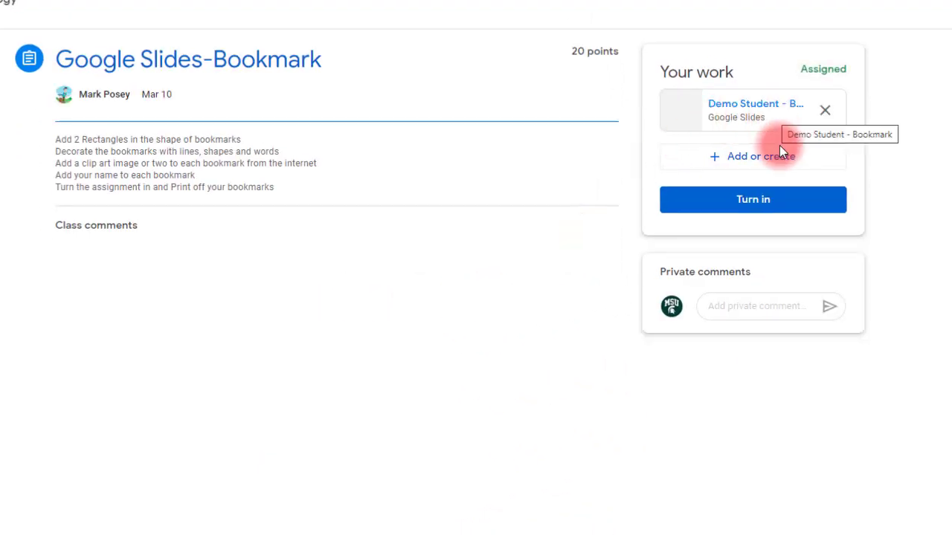
left_click(736, 111)
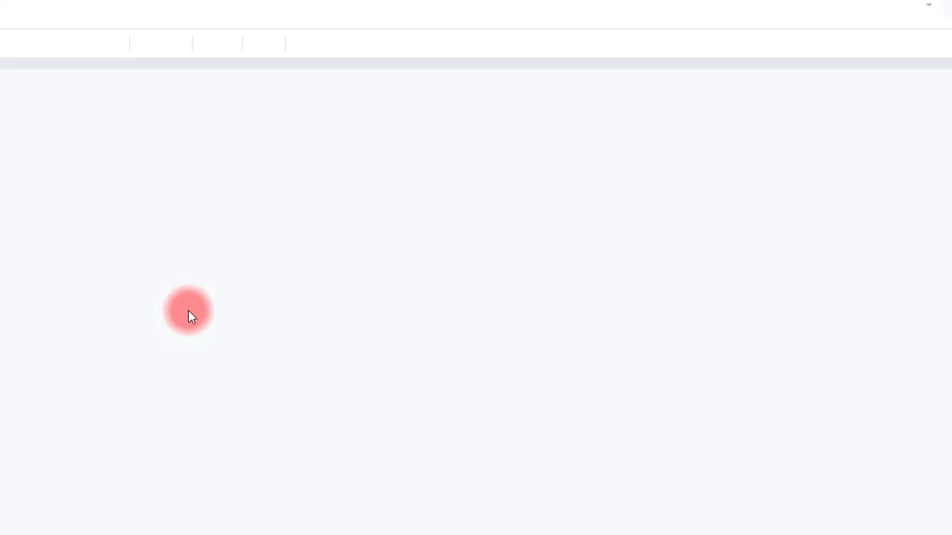
Step: Return to the Google Slides-Bookmark assignment and turn in the attached presentation
left_click(180, 178)
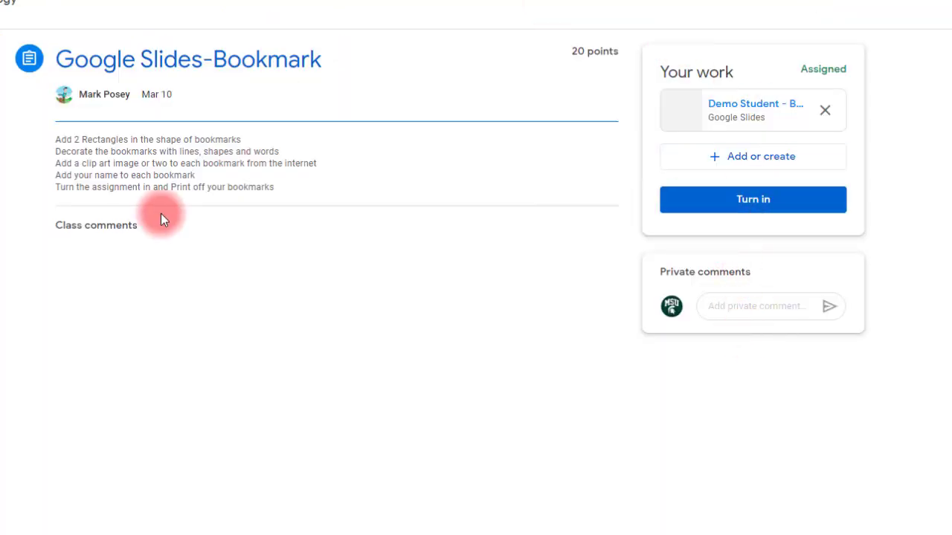
left_click(722, 206)
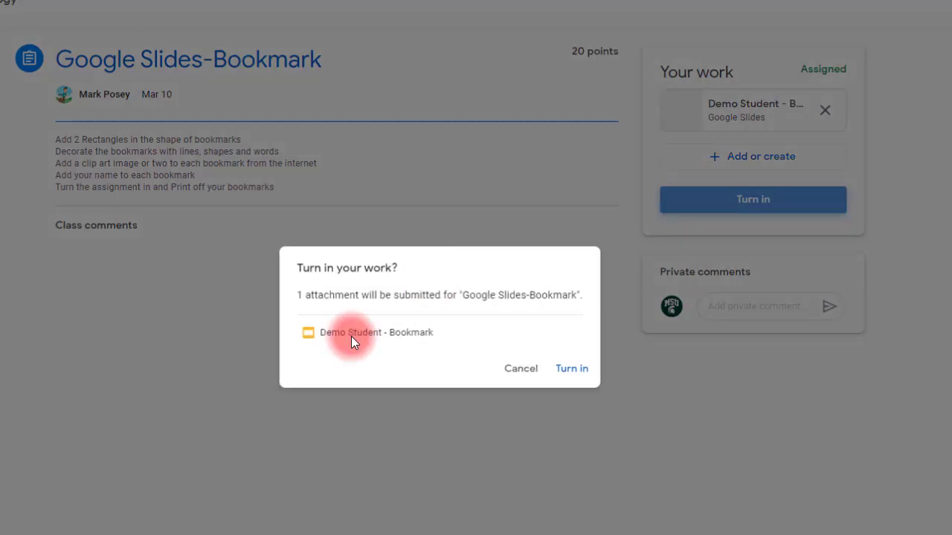
left_click(574, 370)
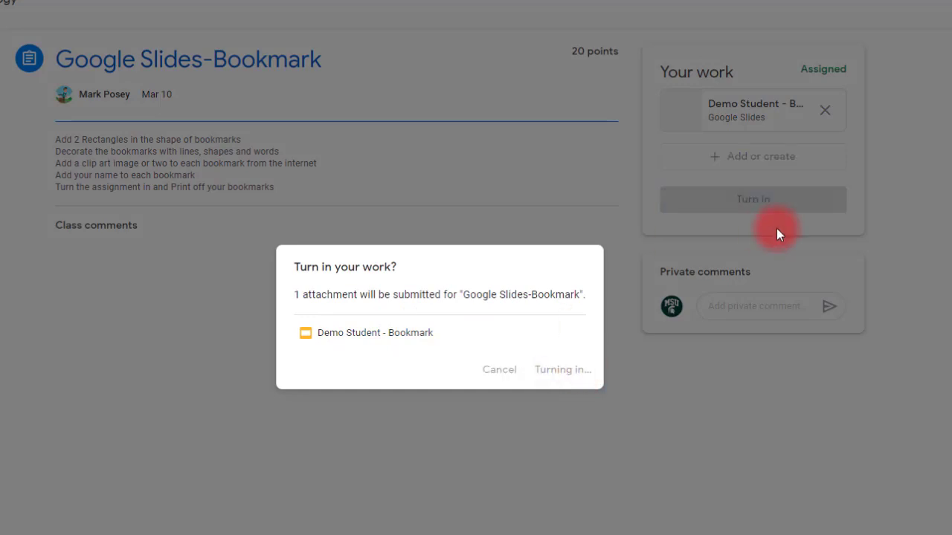